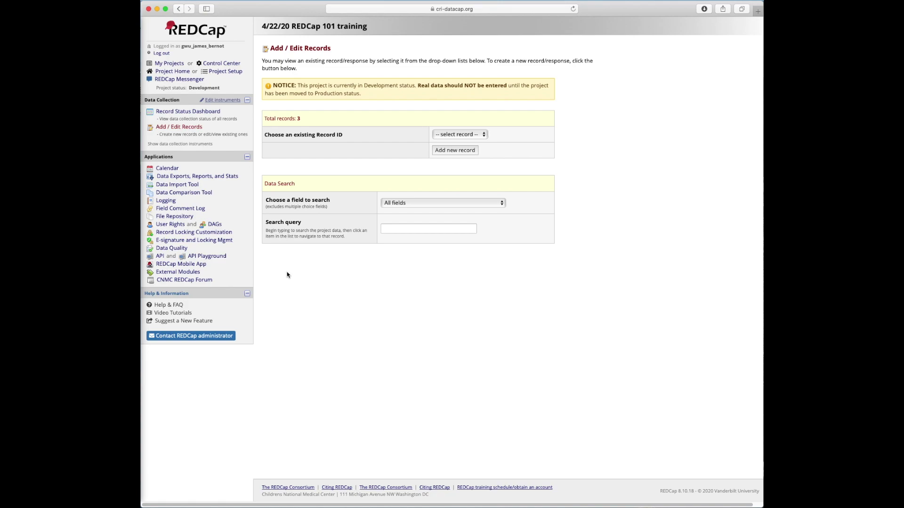
Open the User Rights page for the REDCap 101 training project
{"action": "left_click", "coordinate": [162, 226]}
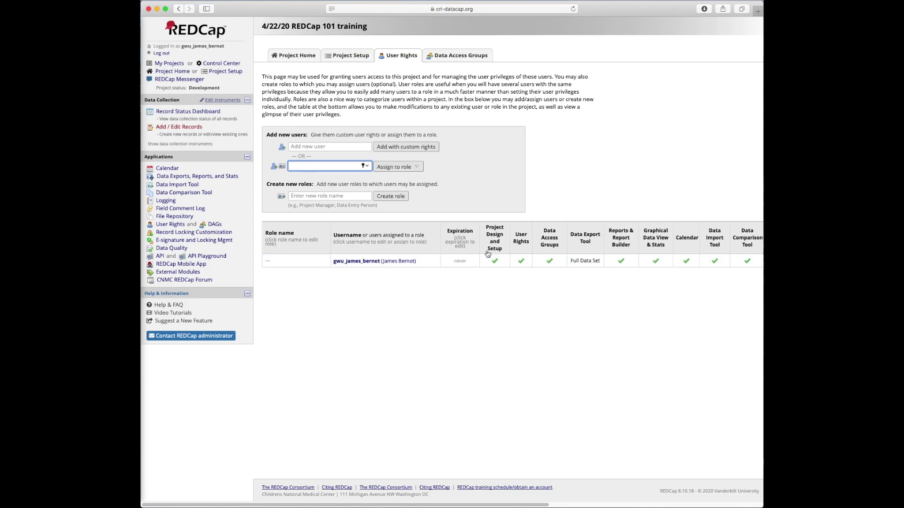
{"action": "scroll", "coordinate": [495, 254], "scroll_direction": "right", "scroll_amount": 10}
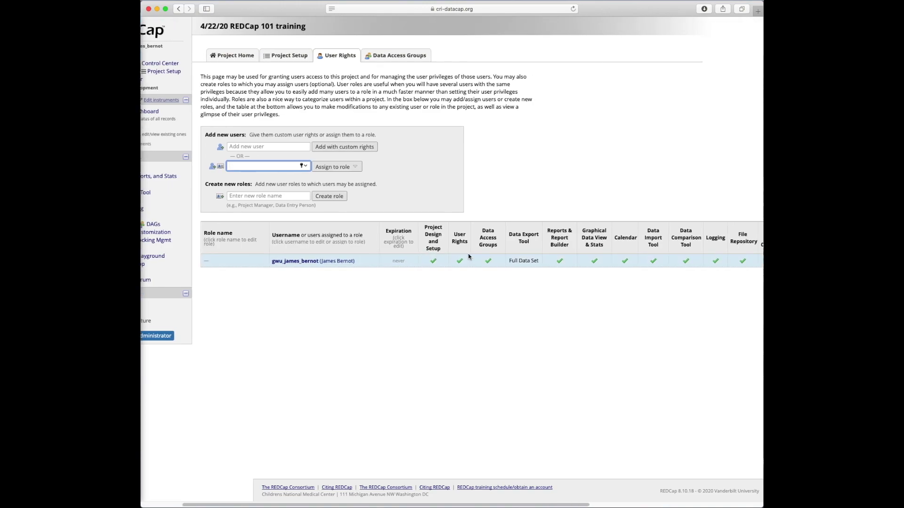
{"action": "scroll", "coordinate": [469, 256], "scroll_direction": "right", "scroll_amount": 1}
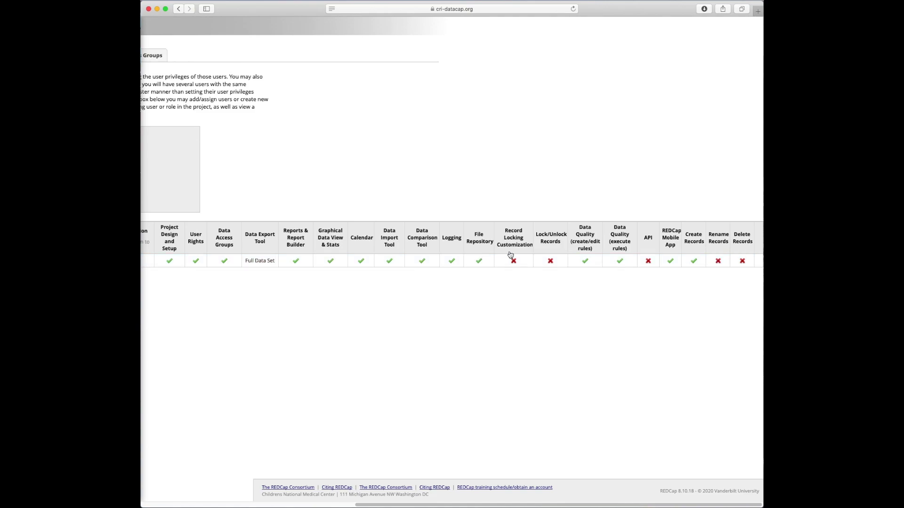
{"action": "scroll", "coordinate": [536, 257], "scroll_direction": "left", "scroll_amount": 10}
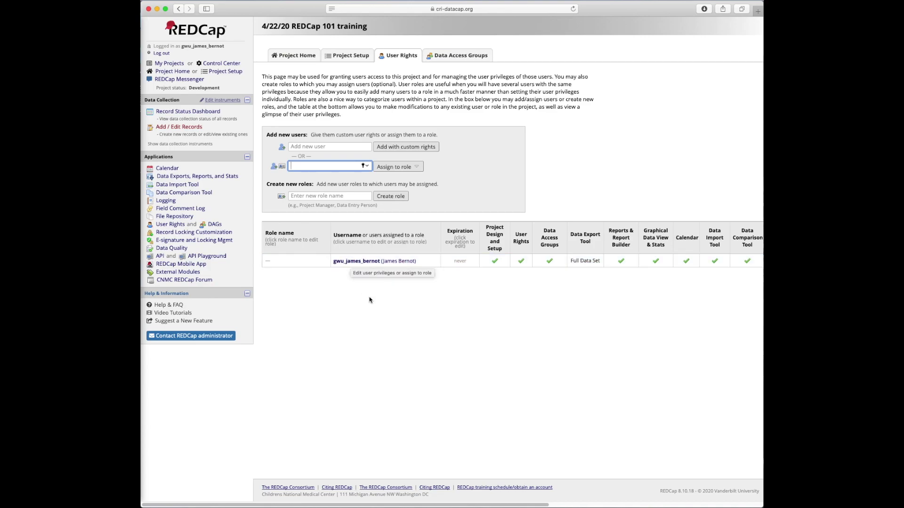
Try adding an unregistered username with custom rights and dismiss the not-a-user alert
{"action": "left_click", "coordinate": [335, 145]}
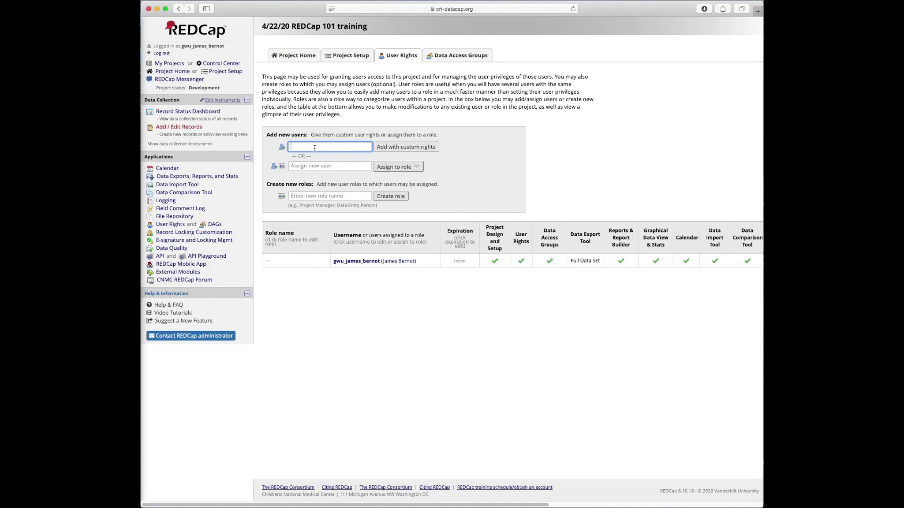
{"action": "type", "text": "john_Smith"}
{"action": "key", "text": "BackSpace"}
{"action": "key", "text": "BackSpace"}
{"action": "key", "text": "BackSpace"}
{"action": "type", "text": "smith"}
{"action": "left_click", "coordinate": [401, 150]}
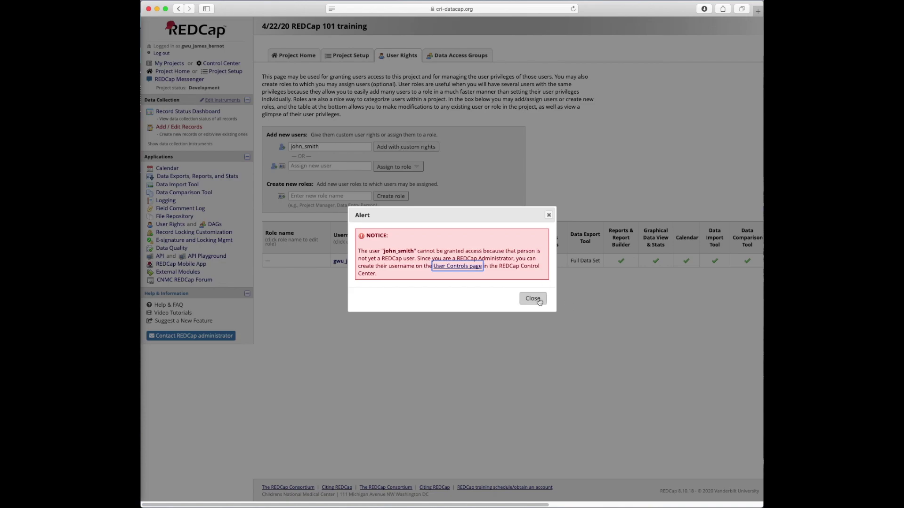
{"action": "left_click", "coordinate": [533, 299]}
Replace it with an existing training account username picked from the suggestions
{"action": "left_click_drag", "start_coordinate": [320, 147], "coordinate": [277, 147]}
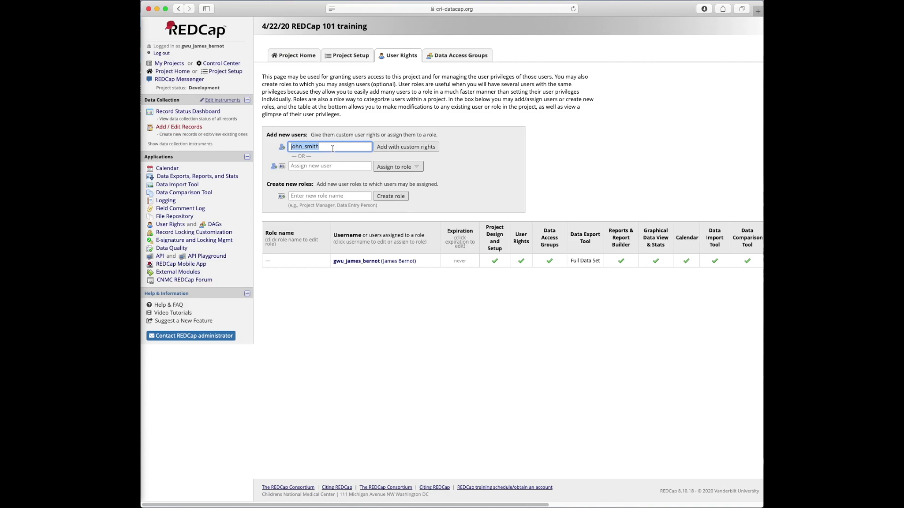
{"action": "type", "text": "rcuser30"}
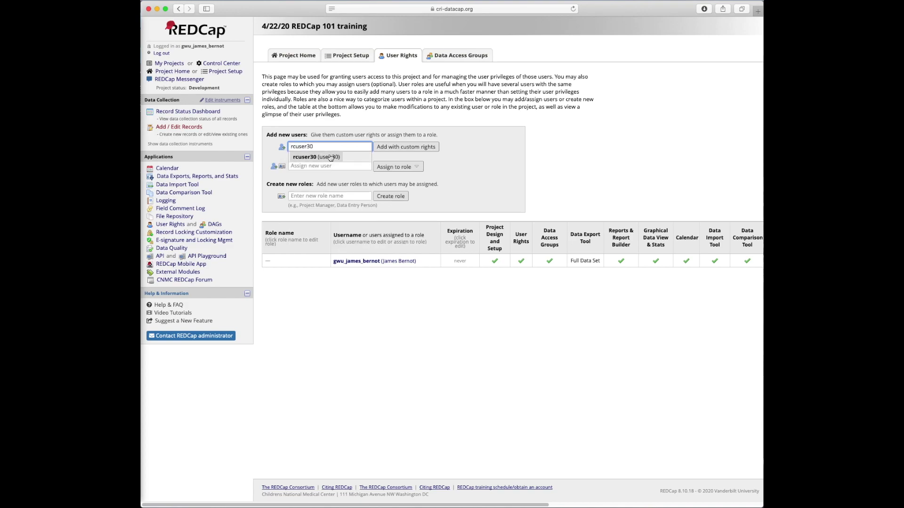
{"action": "left_click", "coordinate": [304, 158]}
Open the new user's custom rights form, leaving User Rights unchecked and Data Exports at No Access
{"action": "left_click", "coordinate": [406, 151]}
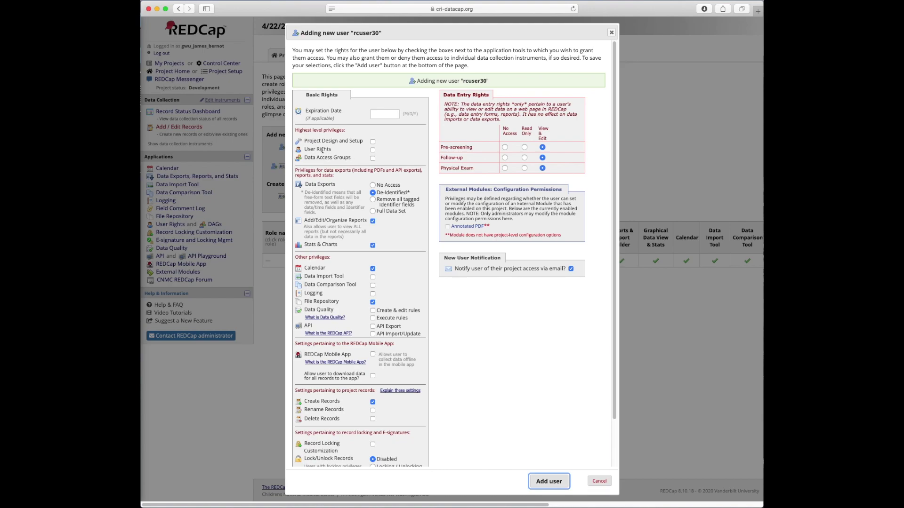
{"action": "left_click", "coordinate": [373, 151]}
{"action": "left_click", "coordinate": [373, 186]}
{"action": "left_click", "coordinate": [372, 151]}
{"action": "left_click_drag", "start_coordinate": [330, 157], "coordinate": [352, 158]}
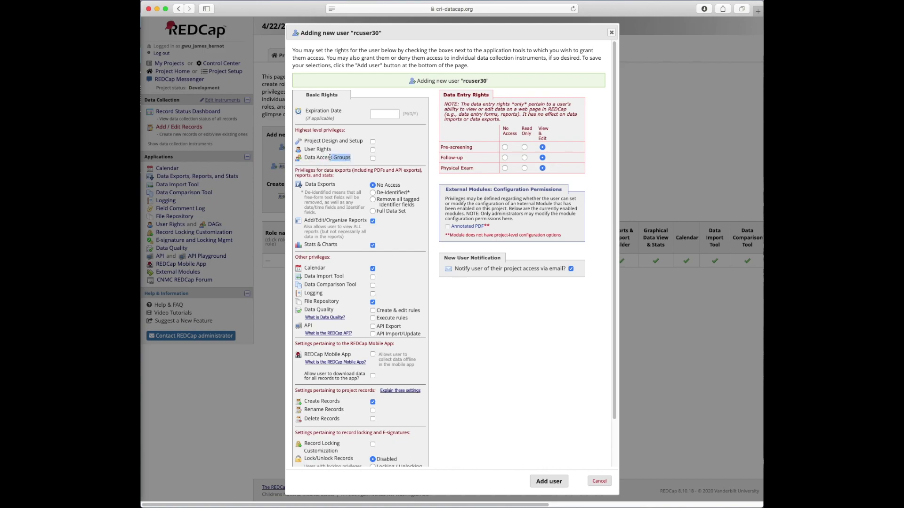
{"action": "left_click", "coordinate": [417, 153]}
Set the new user's Data Exports right to Full Data Set
{"action": "left_click_drag", "start_coordinate": [376, 193], "coordinate": [406, 193]}
{"action": "left_click", "coordinate": [407, 190]}
{"action": "left_click", "coordinate": [372, 211]}
{"action": "scroll", "coordinate": [366, 288], "scroll_direction": "down", "scroll_amount": 2}
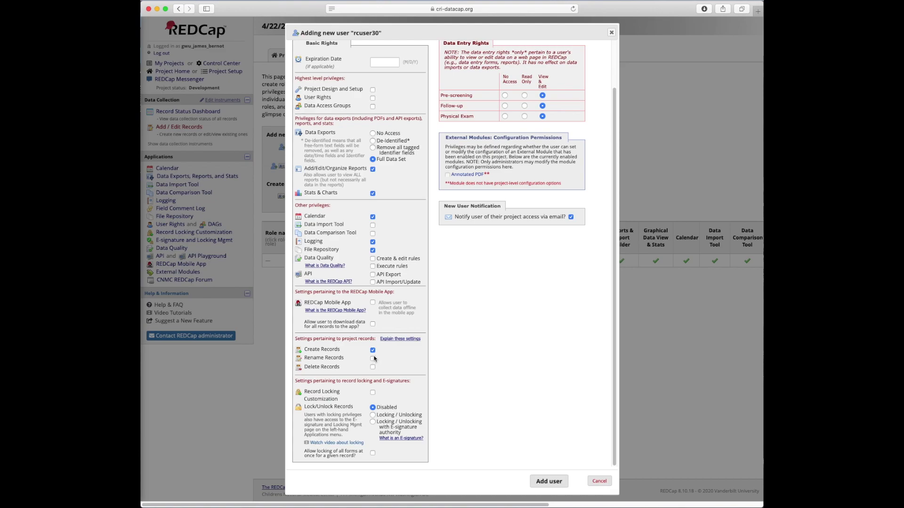
{"action": "scroll", "coordinate": [497, 366], "scroll_direction": "up", "scroll_amount": 2}
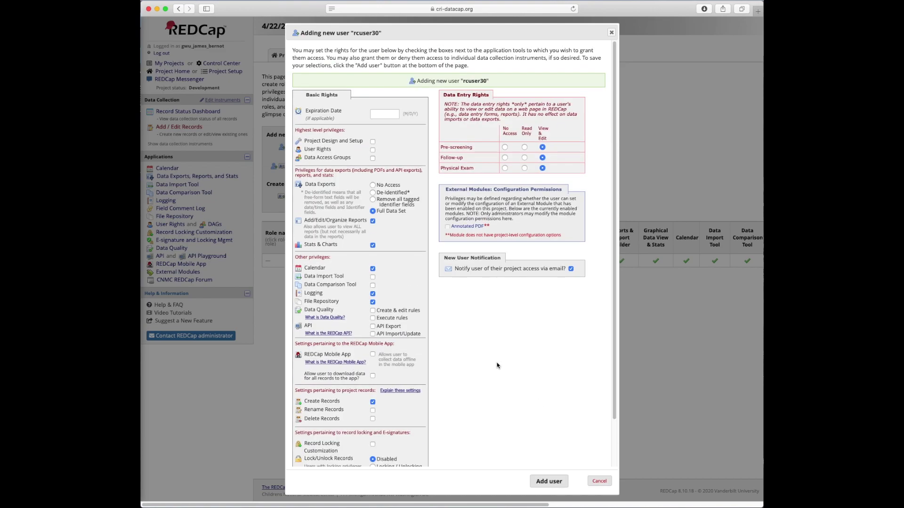
Keep Physical Exam at View & Edit and add the user to the project
{"action": "left_click", "coordinate": [524, 168]}
{"action": "left_click", "coordinate": [505, 168]}
{"action": "left_click", "coordinate": [543, 168]}
{"action": "left_click", "coordinate": [549, 481]}
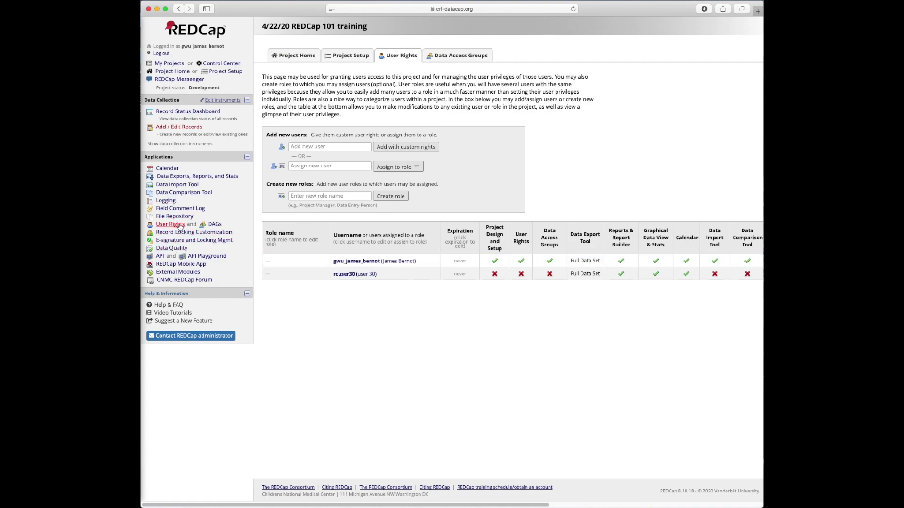
Inspect the newly added user's row in the User Rights table
{"action": "scroll", "coordinate": [475, 278], "scroll_direction": "right", "scroll_amount": 3}
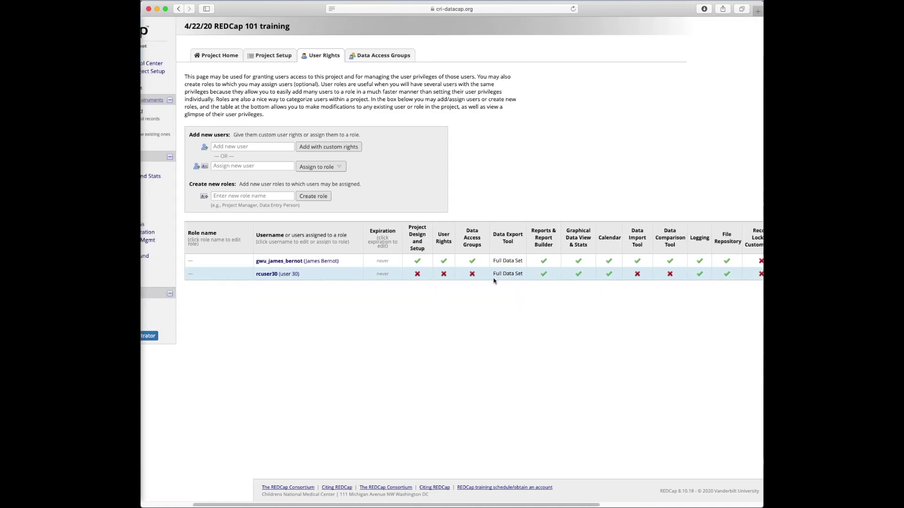
{"action": "scroll", "coordinate": [524, 278], "scroll_direction": "left", "scroll_amount": 3}
{"action": "left_click", "coordinate": [343, 273]}
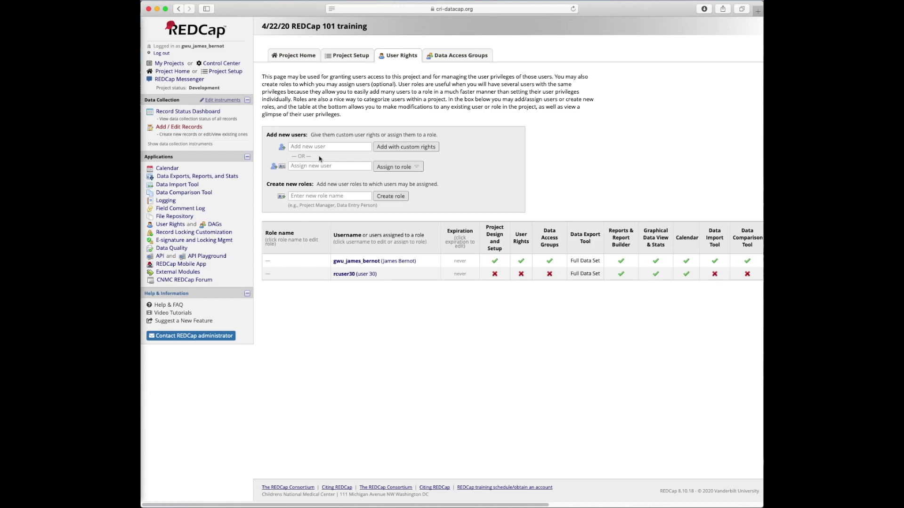
Enter 'Data entry person' as a new role name and open its rights form
{"action": "left_click", "coordinate": [351, 195]}
{"action": "type", "text": "Data"}
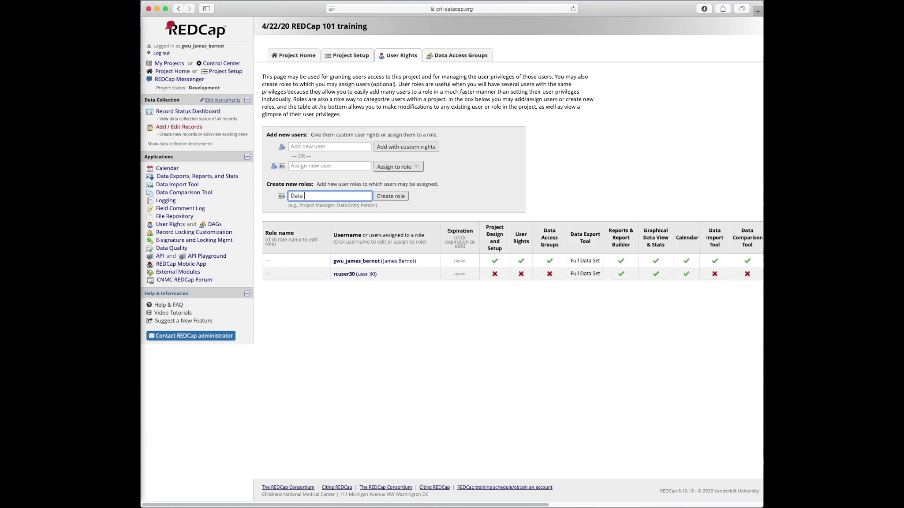
{"action": "type", "text": " entry person"}
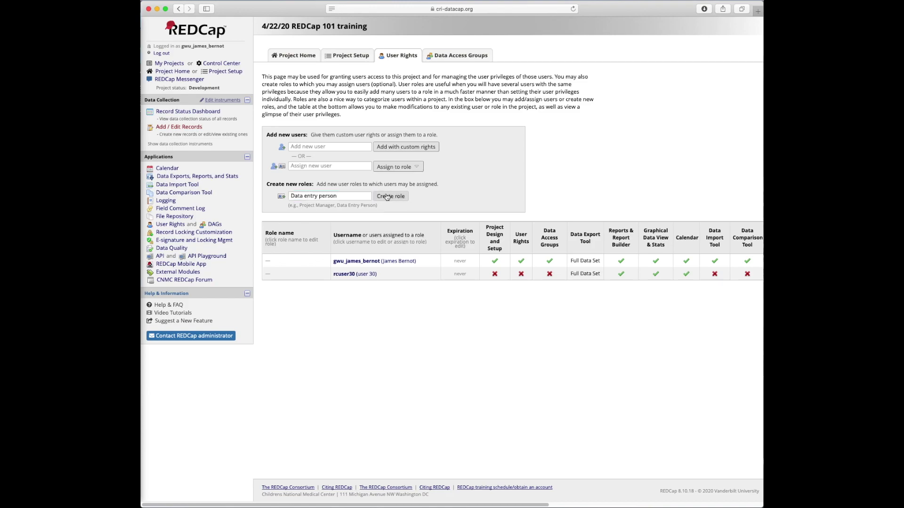
{"action": "left_click", "coordinate": [390, 196]}
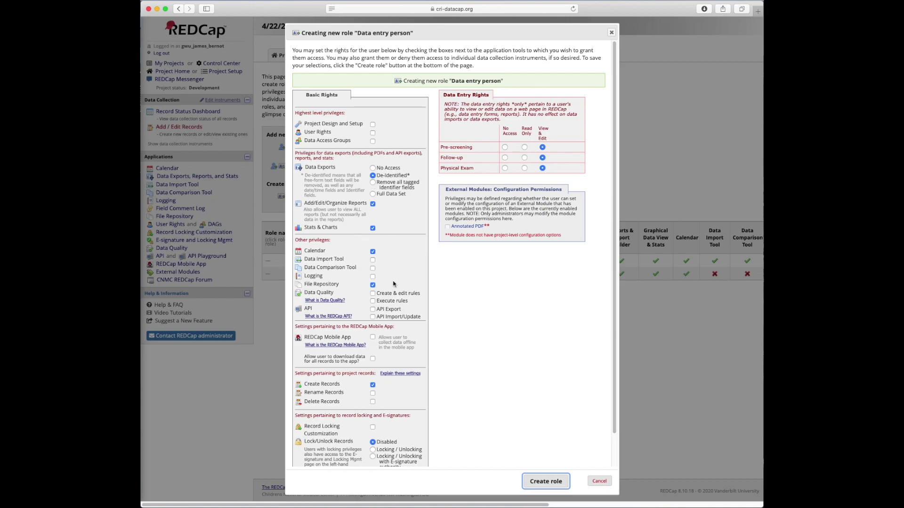
Allow the Data entry person role to rename records and create the role
{"action": "left_click", "coordinate": [375, 395]}
{"action": "left_click", "coordinate": [375, 396]}
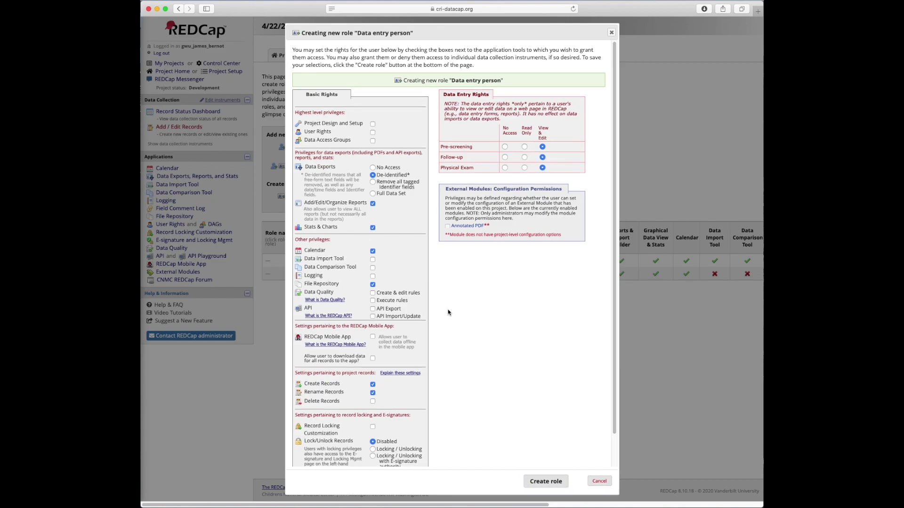
{"action": "scroll", "coordinate": [447, 313], "scroll_direction": "down", "scroll_amount": 2}
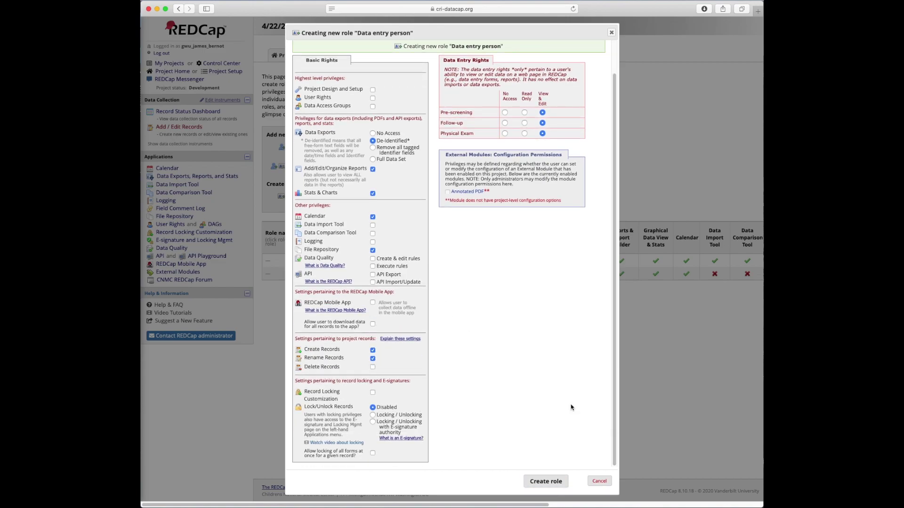
{"action": "left_click", "coordinate": [545, 482]}
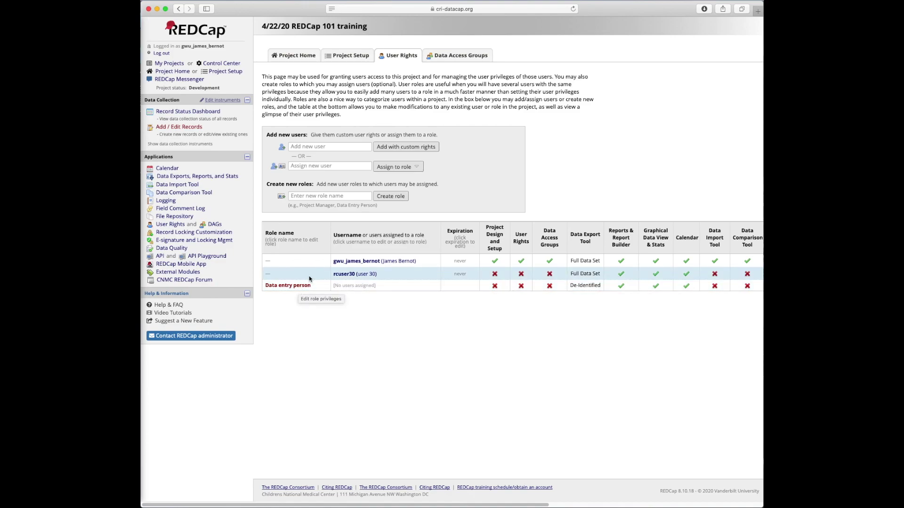
{"action": "left_click", "coordinate": [357, 146]}
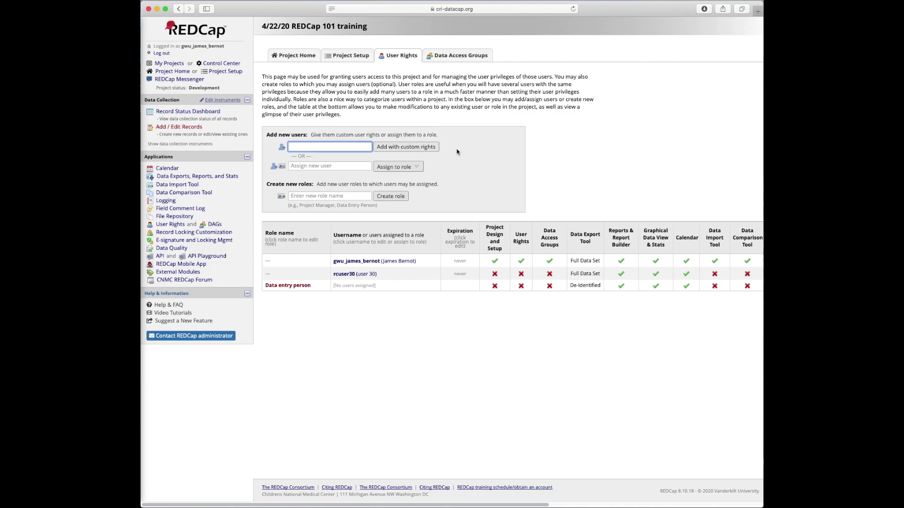
{"action": "left_click", "coordinate": [329, 167]}
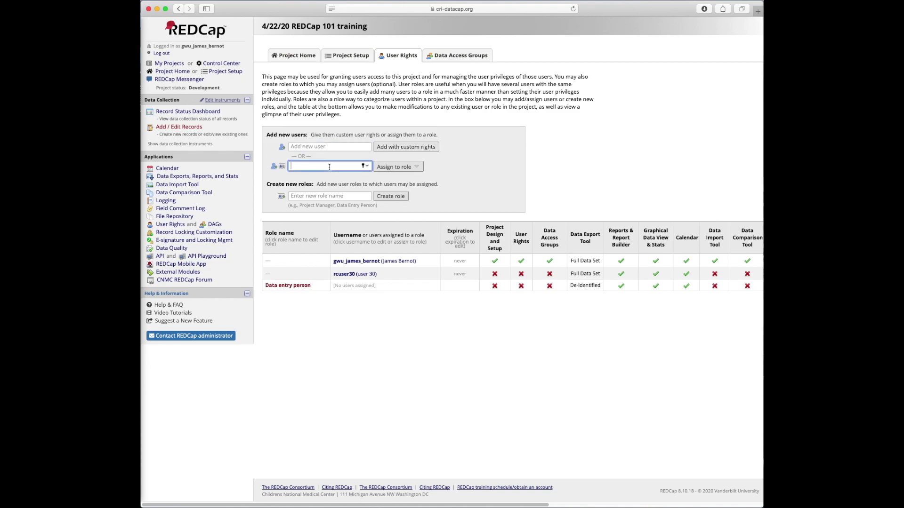
{"action": "type", "text": "rcuser29"}
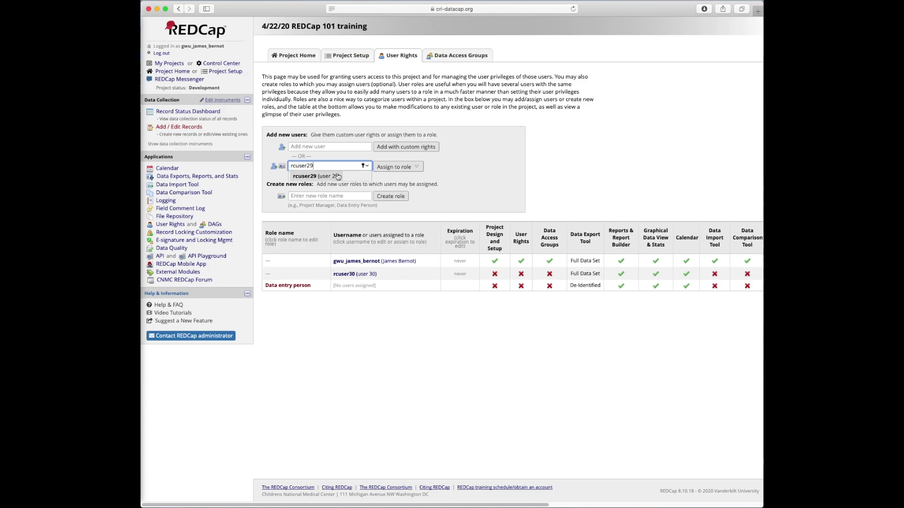
{"action": "left_click", "coordinate": [337, 176]}
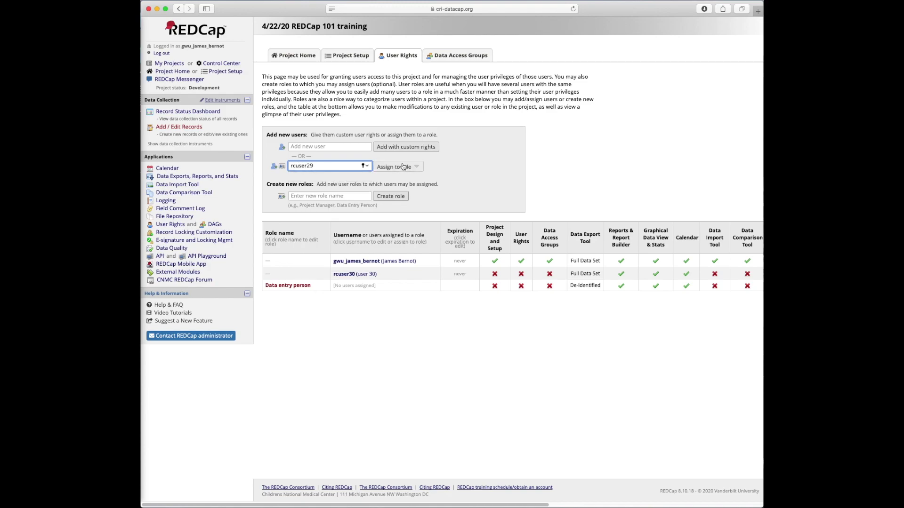
{"action": "left_click", "coordinate": [403, 167]}
{"action": "left_click", "coordinate": [408, 186]}
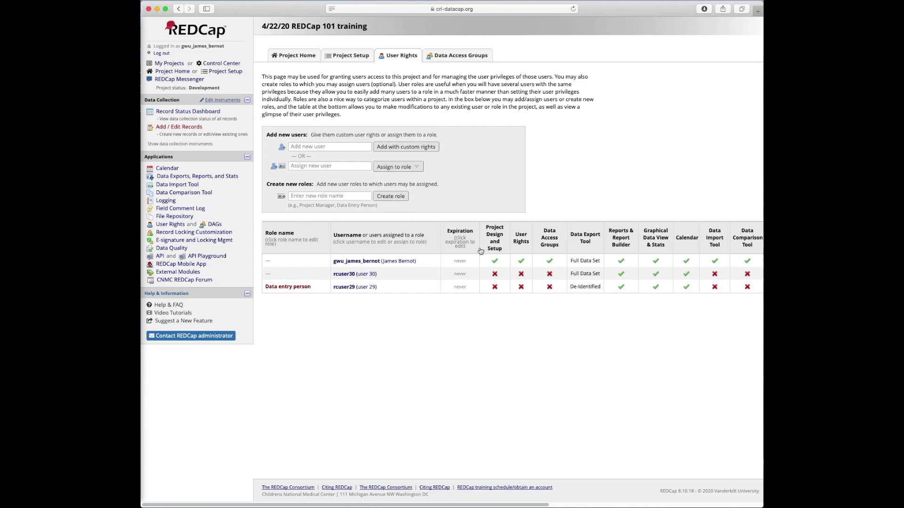
{"action": "scroll", "coordinate": [531, 290], "scroll_direction": "right", "scroll_amount": 1}
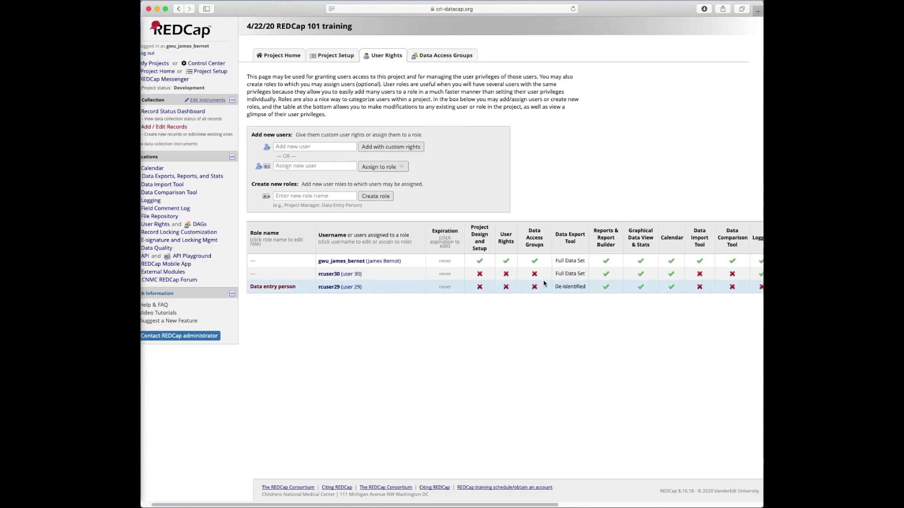
{"action": "scroll", "coordinate": [536, 290], "scroll_direction": "right", "scroll_amount": 10}
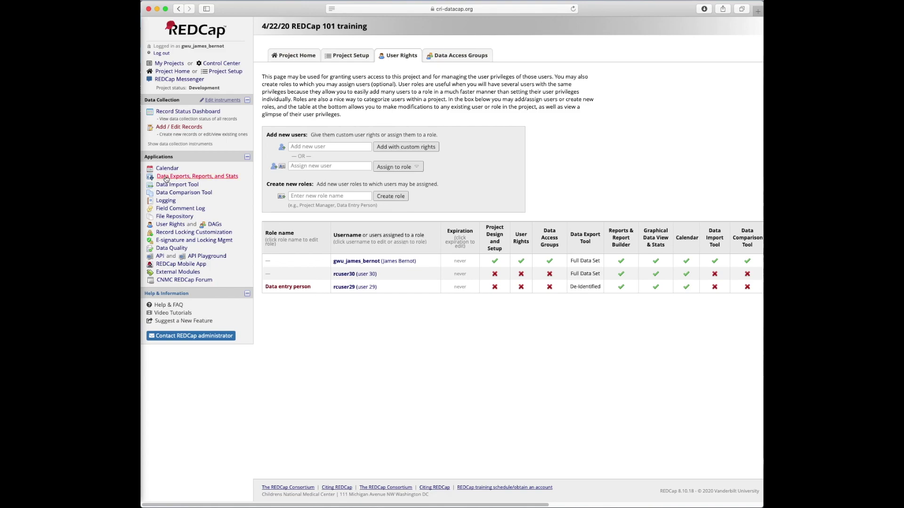
Go to Data Exports, Reports, and Stats and view the All data report
{"action": "left_click", "coordinate": [165, 178]}
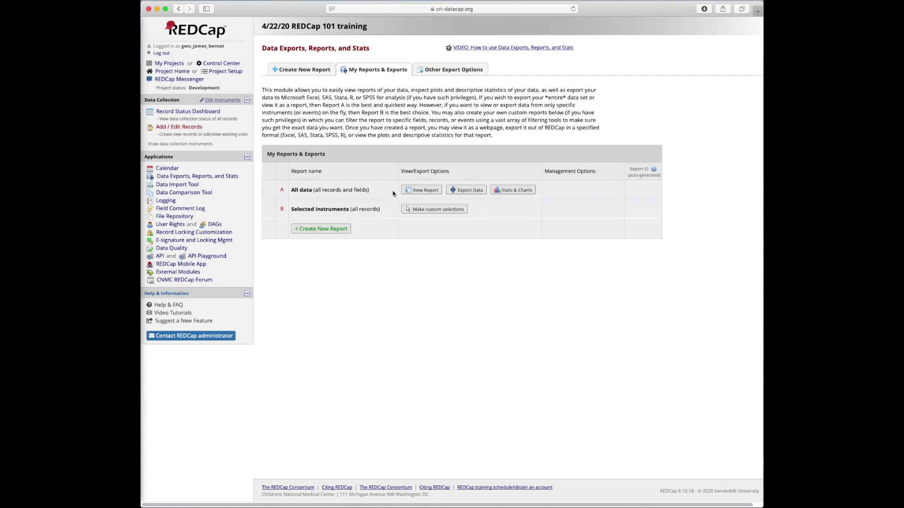
{"action": "left_click", "coordinate": [425, 193]}
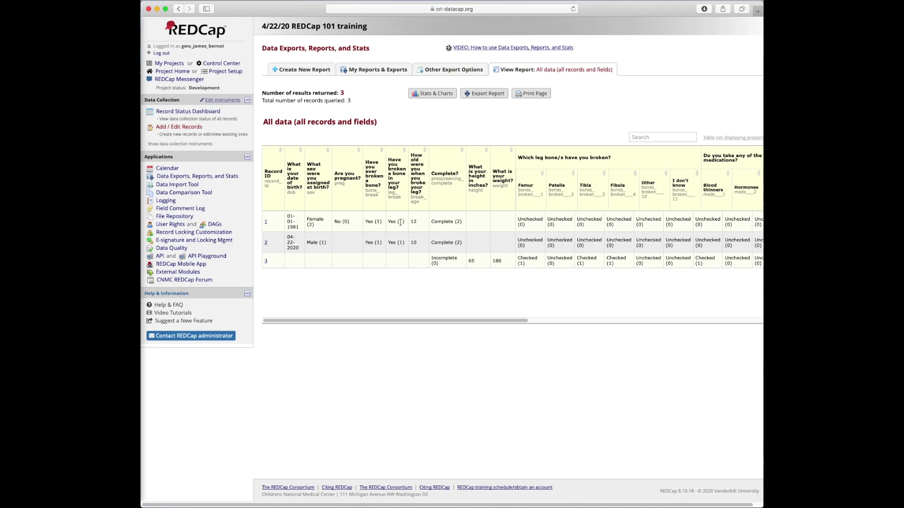
Scroll across the All data report's columns and narrow the browser window
{"action": "scroll", "coordinate": [400, 222], "scroll_direction": "right", "scroll_amount": 10}
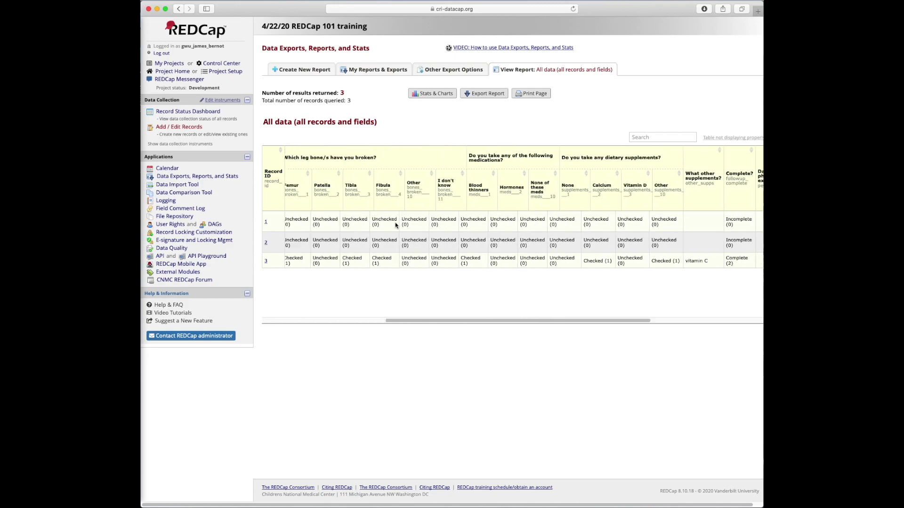
{"action": "scroll", "coordinate": [394, 225], "scroll_direction": "right", "scroll_amount": 5}
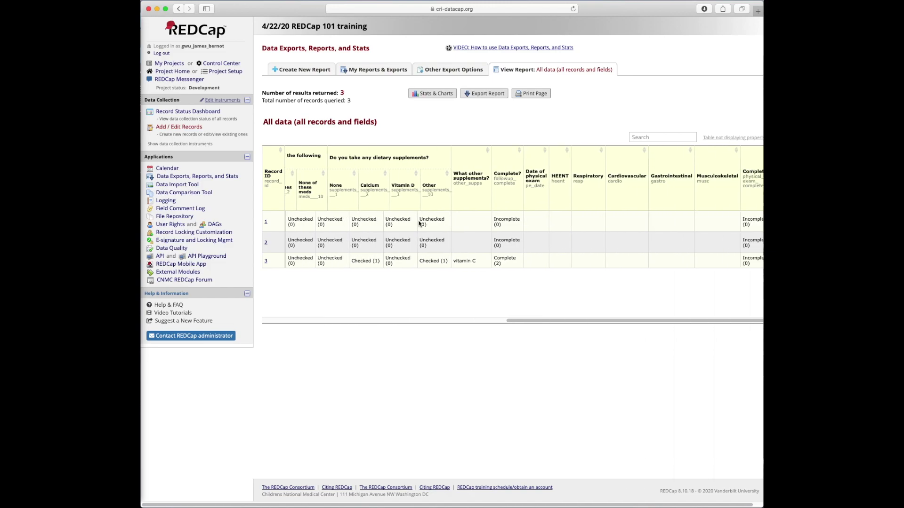
{"action": "scroll", "coordinate": [734, 254], "scroll_direction": "left", "scroll_amount": 5}
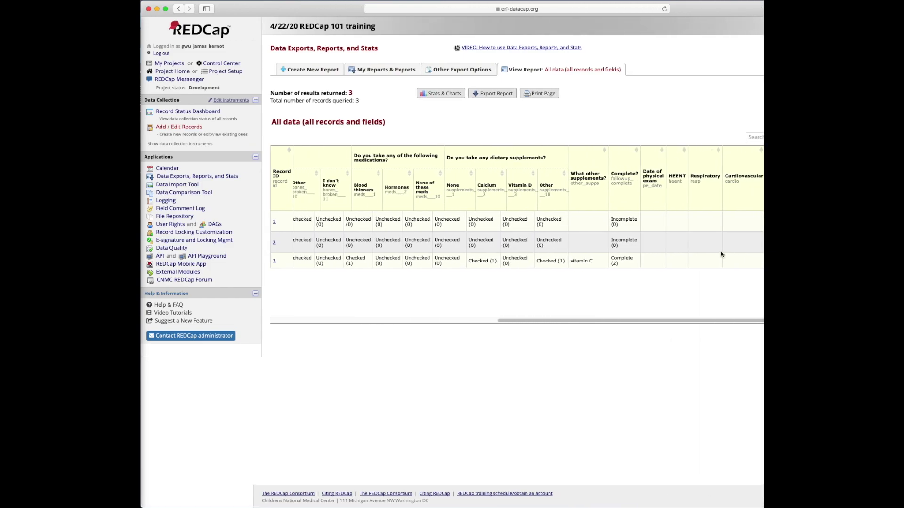
{"action": "left_click_drag", "start_coordinate": [763, 266], "coordinate": [763, 266]}
{"action": "scroll", "coordinate": [532, 252], "scroll_direction": "left", "scroll_amount": 10}
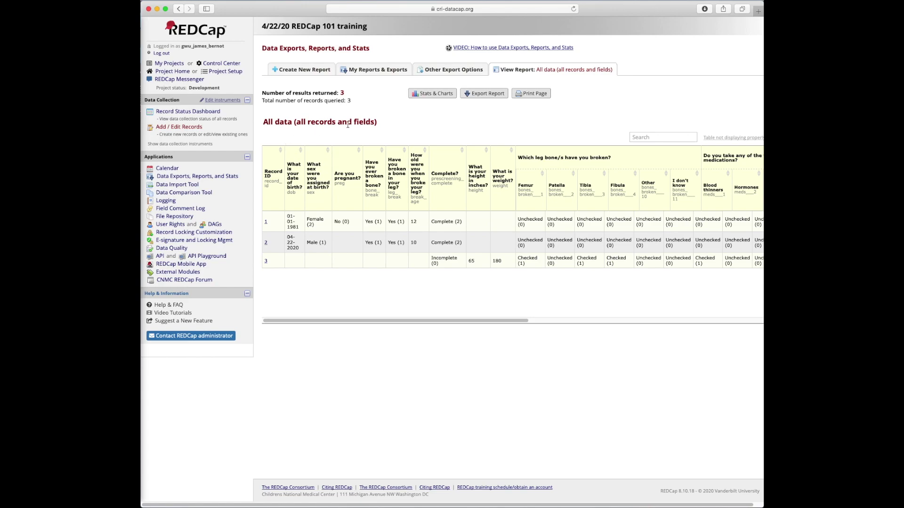
Export the All data report in CSV / Microsoft Excel (raw data) format
{"action": "left_click", "coordinate": [480, 96]}
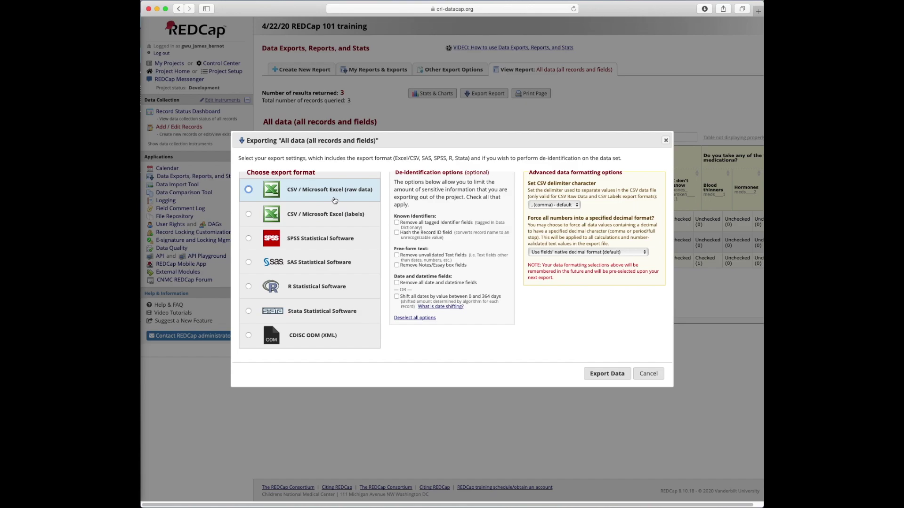
{"action": "left_click", "coordinate": [297, 192]}
{"action": "left_click", "coordinate": [325, 221]}
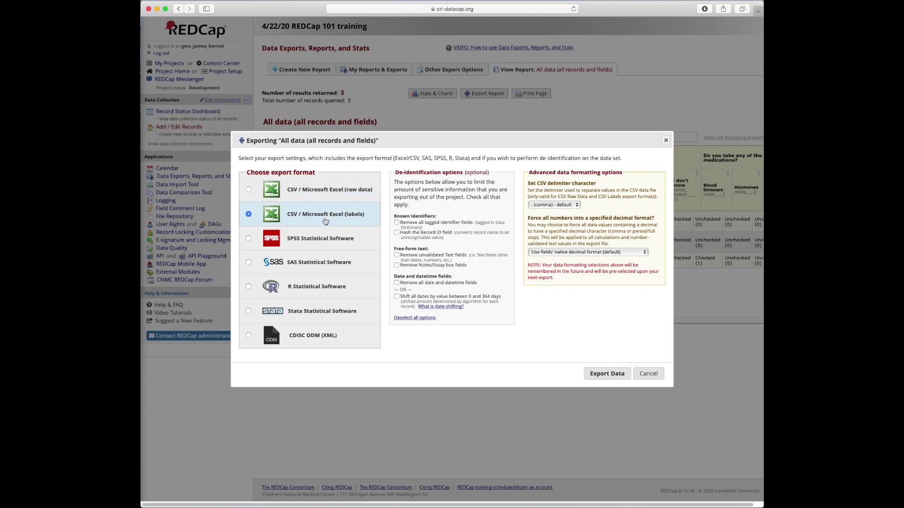
{"action": "left_click", "coordinate": [354, 192]}
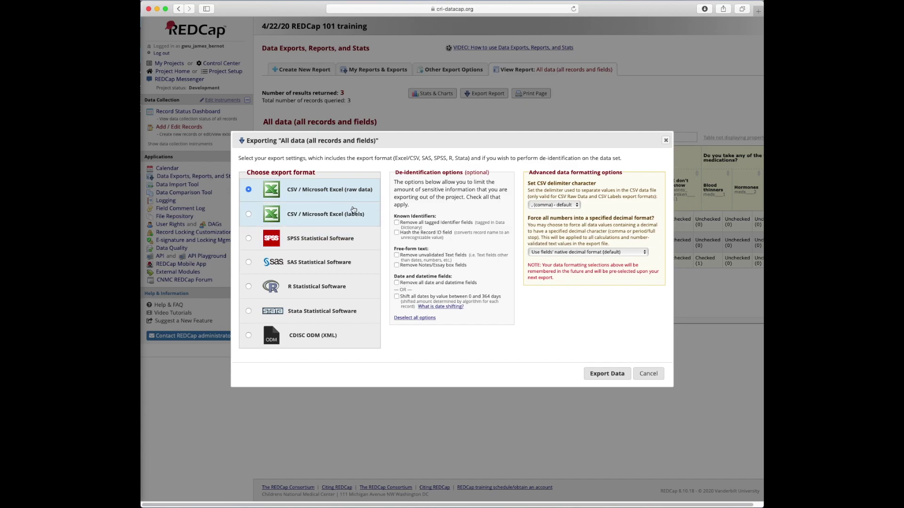
{"action": "left_click", "coordinate": [606, 373]}
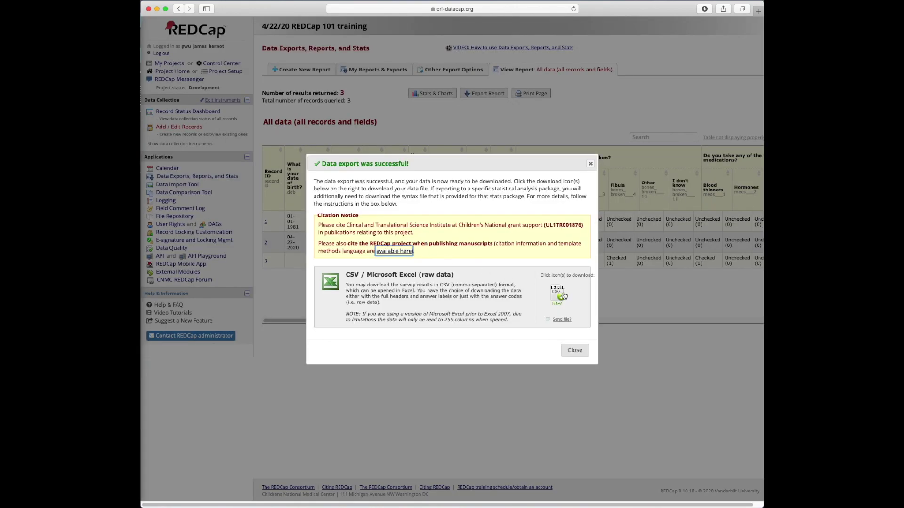
Download the All data export as a raw-data CSV and open it from recent downloads
{"action": "left_click", "coordinate": [559, 299]}
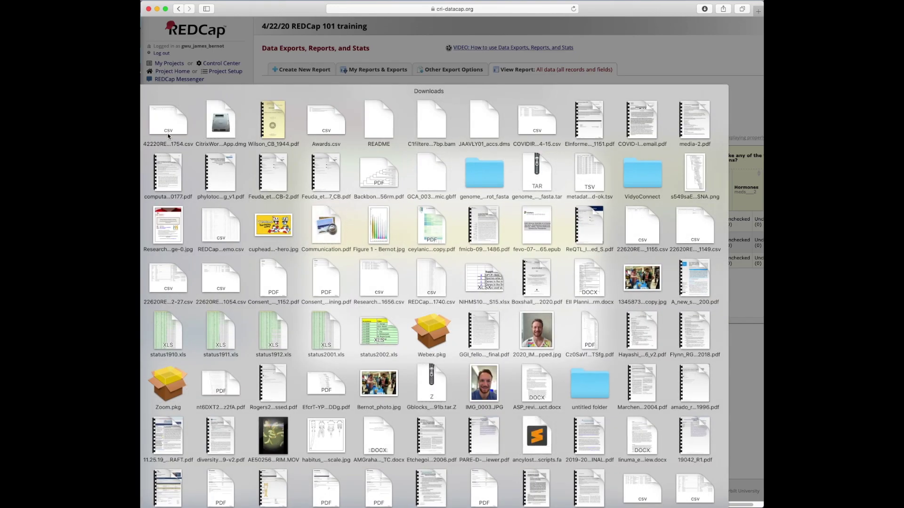
{"action": "left_click", "coordinate": [167, 131]}
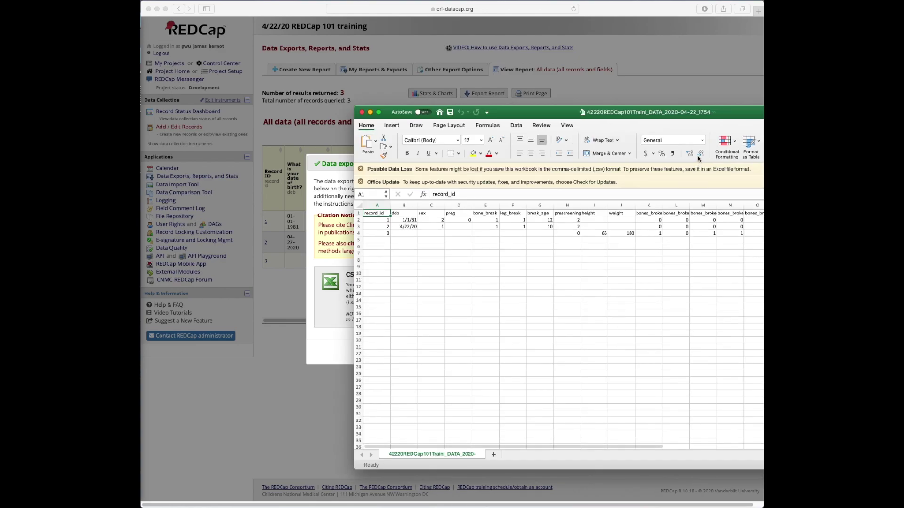
Shift the Excel window left to see more CSV columns, then minimize it
{"action": "left_click_drag", "start_coordinate": [526, 112], "coordinate": [477, 109]}
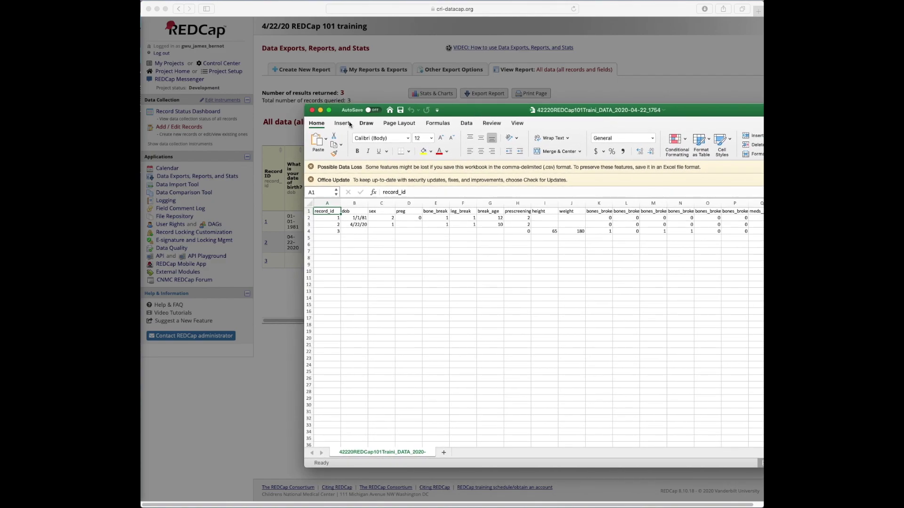
{"action": "left_click", "coordinate": [319, 111]}
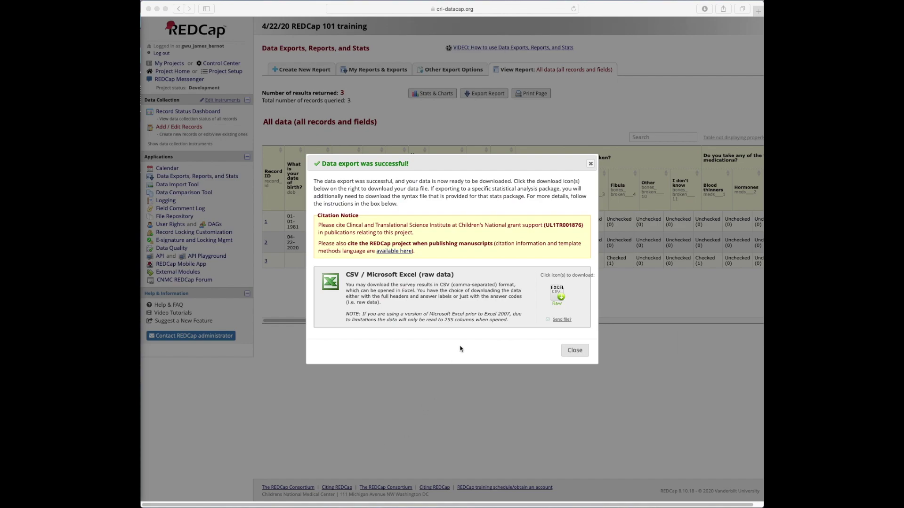
Open Stats & Charts for the Pre-screening instrument and download the pregnancy question's bar chart
{"action": "left_click", "coordinate": [574, 351]}
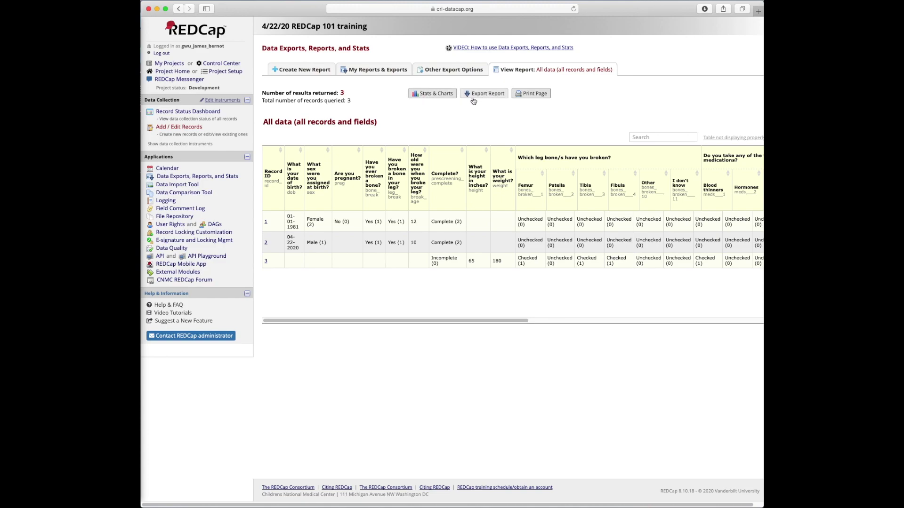
{"action": "left_click", "coordinate": [432, 96]}
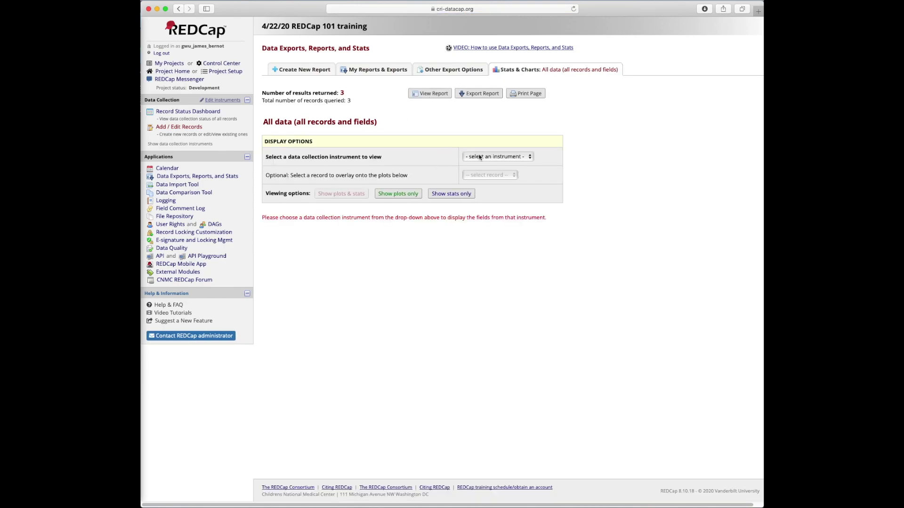
{"action": "left_click", "coordinate": [480, 156]}
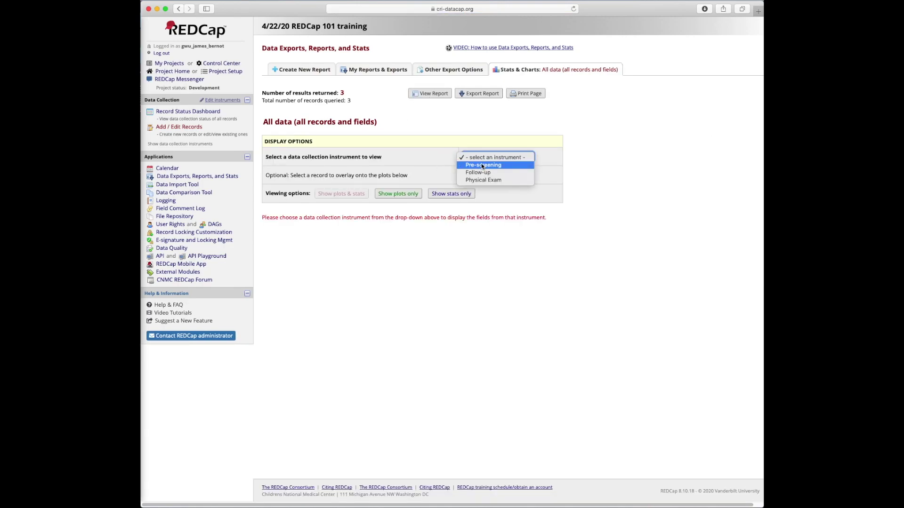
{"action": "left_click", "coordinate": [482, 165]}
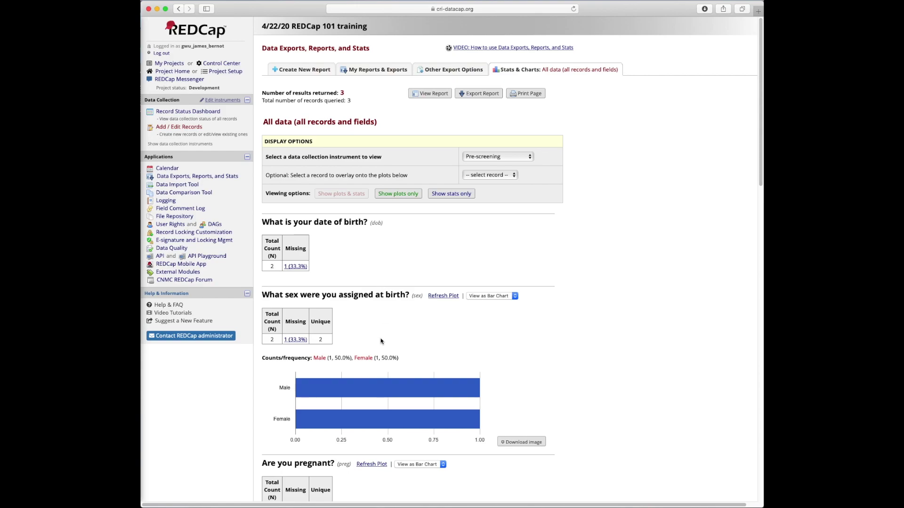
{"action": "scroll", "coordinate": [461, 405], "scroll_direction": "down", "scroll_amount": 5}
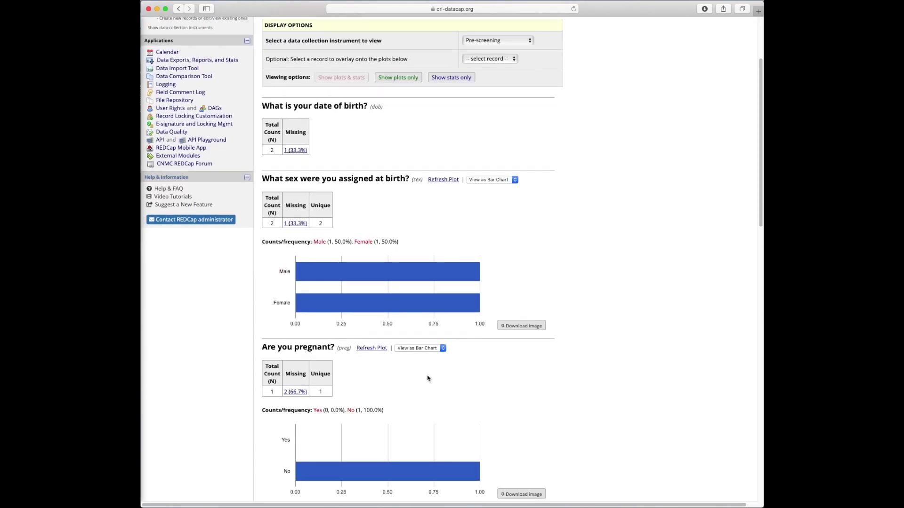
{"action": "scroll", "coordinate": [427, 378], "scroll_direction": "down", "scroll_amount": 8}
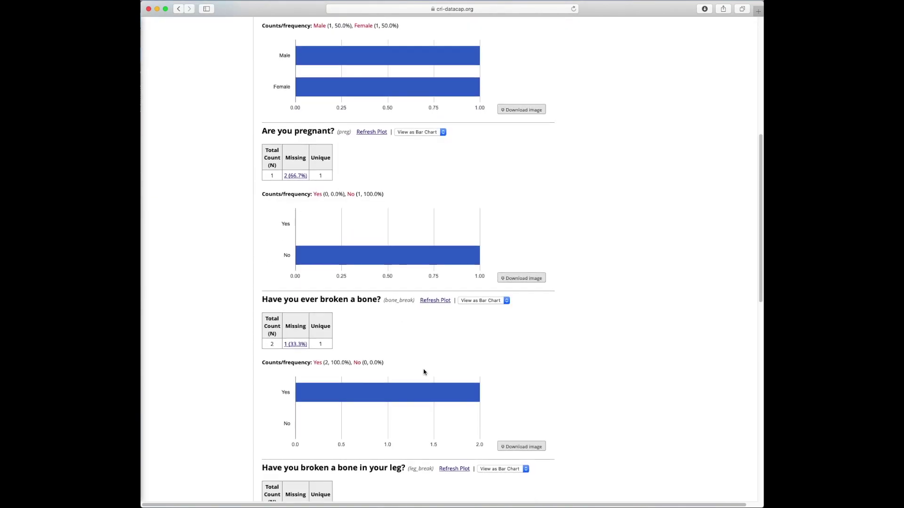
{"action": "scroll", "coordinate": [424, 372], "scroll_direction": "down", "scroll_amount": 1}
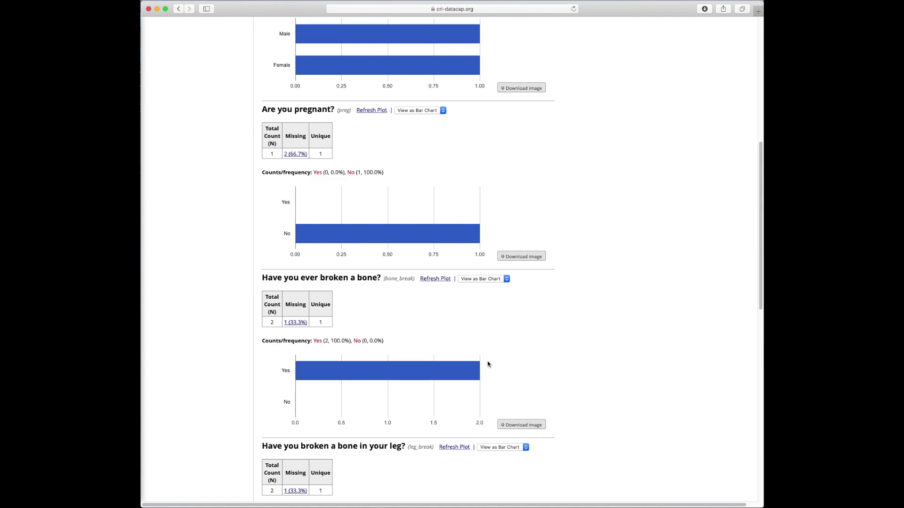
{"action": "scroll", "coordinate": [482, 373], "scroll_direction": "down", "scroll_amount": 1}
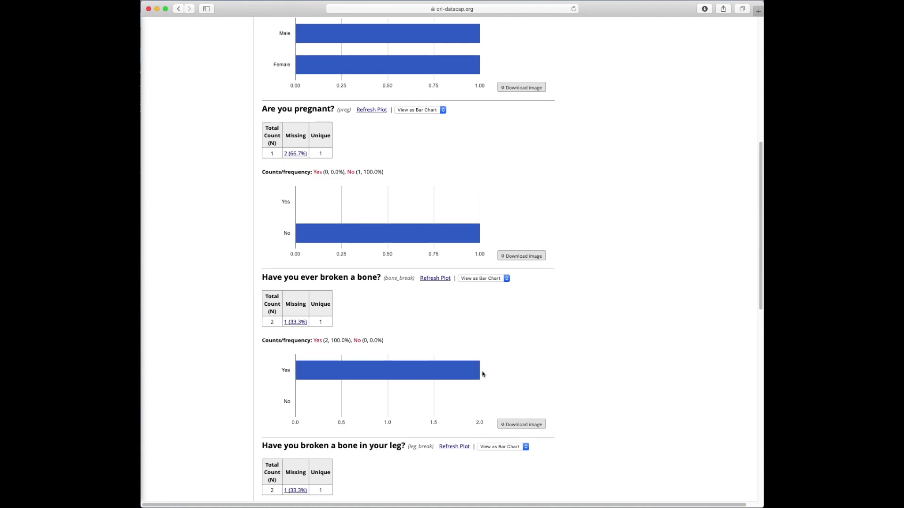
{"action": "left_click", "coordinate": [517, 256]}
Preview the Complete? results as a pie chart, then switch back to bars
{"action": "scroll", "coordinate": [522, 318], "scroll_direction": "down", "scroll_amount": 10}
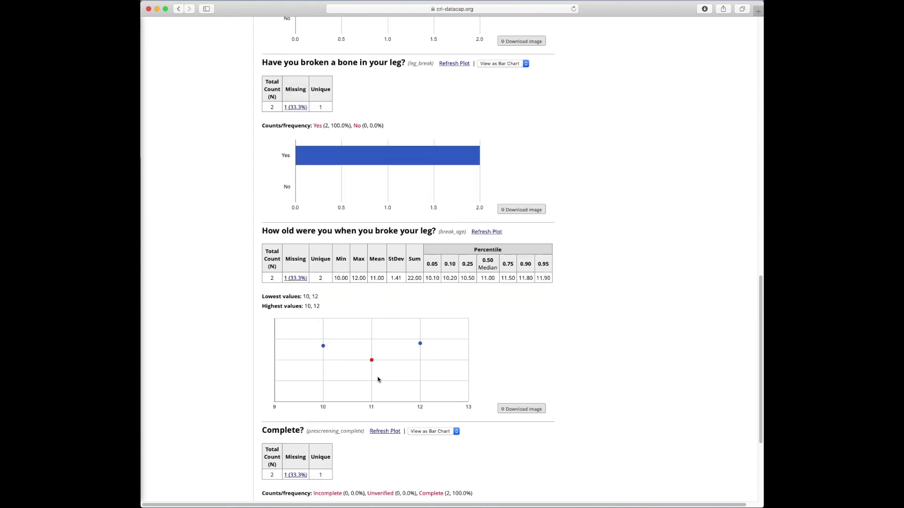
{"action": "scroll", "coordinate": [343, 351], "scroll_direction": "down", "scroll_amount": 4}
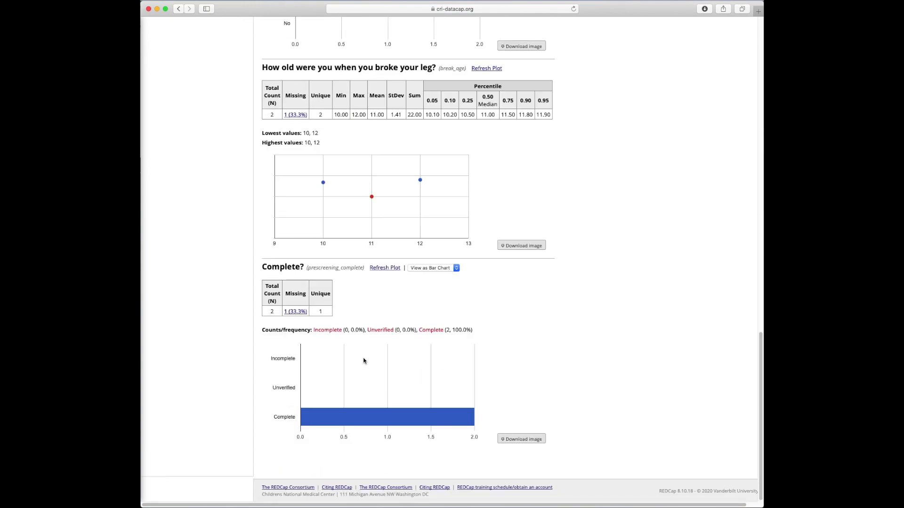
{"action": "left_click", "coordinate": [444, 267]}
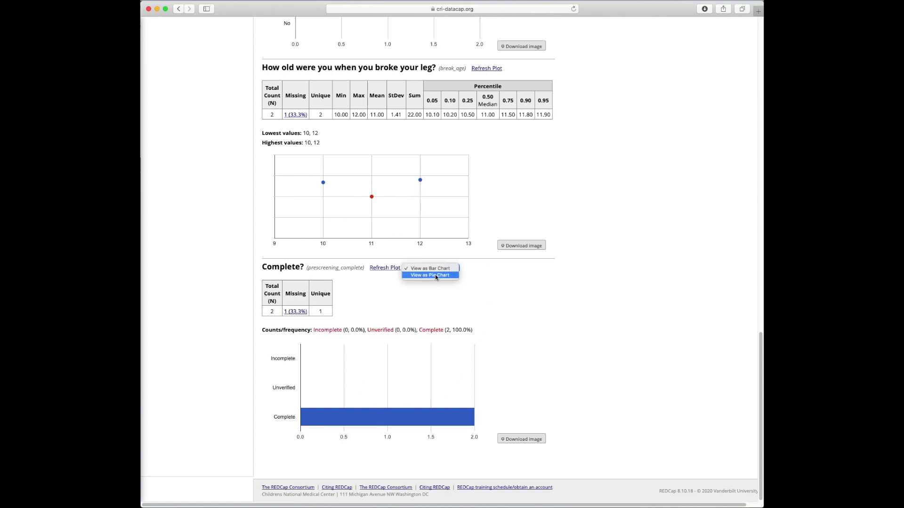
{"action": "left_click", "coordinate": [435, 275]}
{"action": "left_click", "coordinate": [440, 268]}
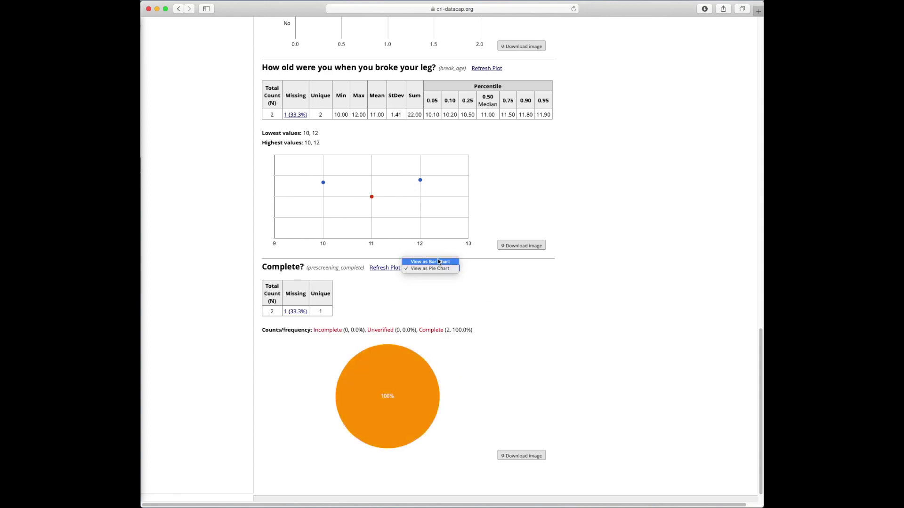
{"action": "left_click", "coordinate": [438, 261]}
Preview the sex results as a pie chart, then return them to a bar chart
{"action": "scroll", "coordinate": [437, 183], "scroll_direction": "up", "scroll_amount": 5}
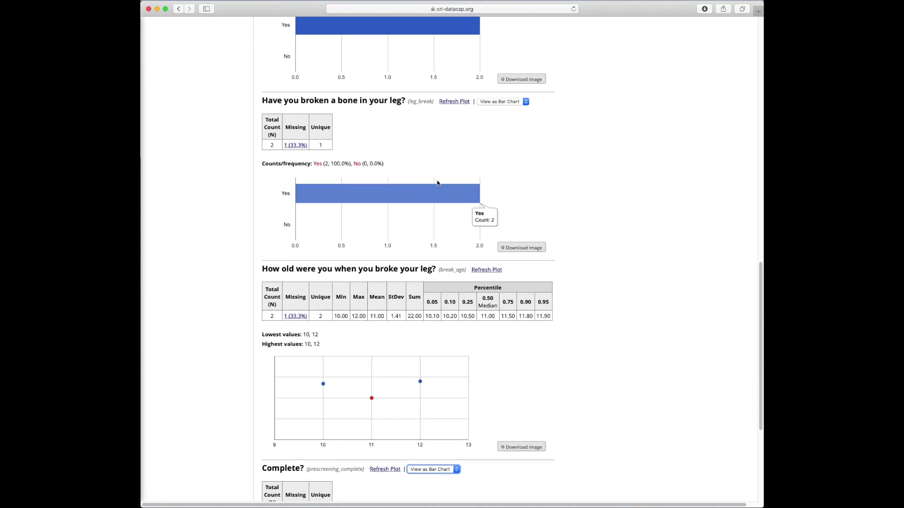
{"action": "scroll", "coordinate": [437, 183], "scroll_direction": "up", "scroll_amount": 10}
{"action": "left_click", "coordinate": [488, 95]}
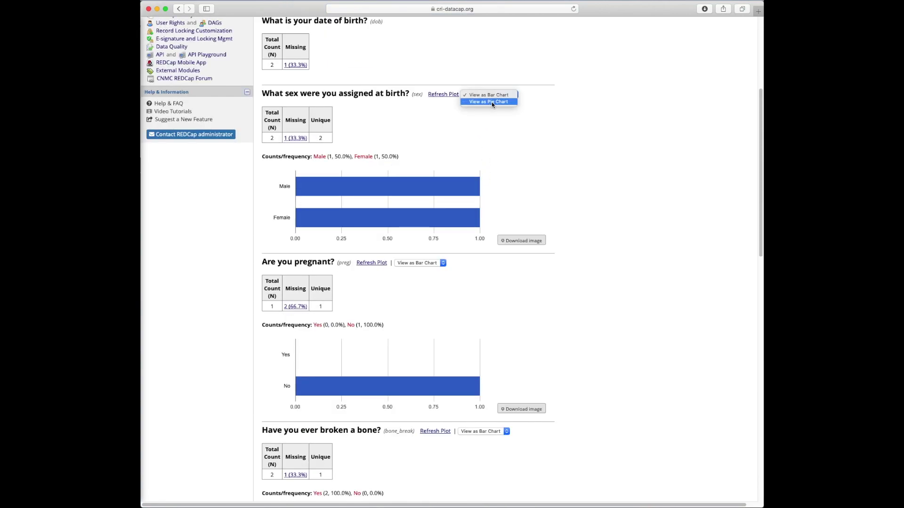
{"action": "left_click", "coordinate": [491, 102]}
{"action": "left_click", "coordinate": [492, 94]}
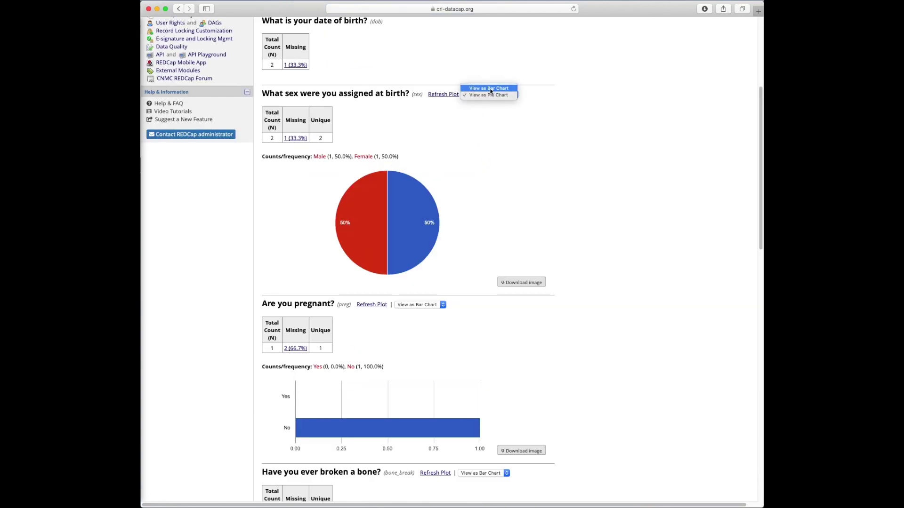
{"action": "left_click", "coordinate": [491, 86]}
{"action": "scroll", "coordinate": [396, 270], "scroll_direction": "up", "scroll_amount": 5}
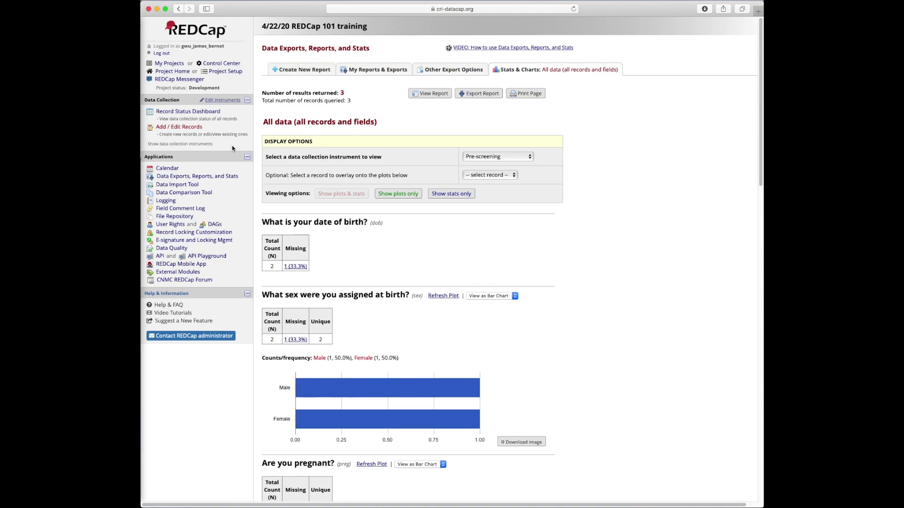
Go back to My Reports & Exports through Data Exports, Reports, and Stats
{"action": "left_click", "coordinate": [186, 178]}
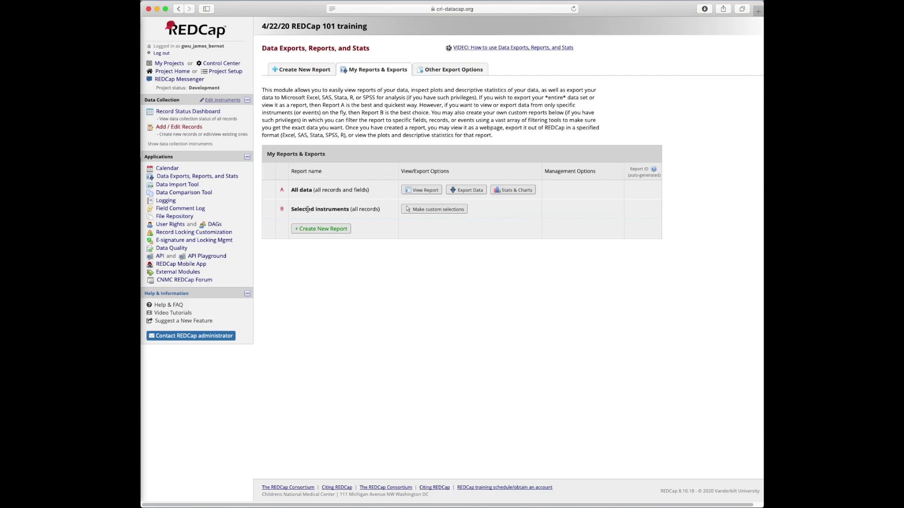
Create a new report and name it 'New enrollments April 2020'
{"action": "left_click", "coordinate": [335, 229]}
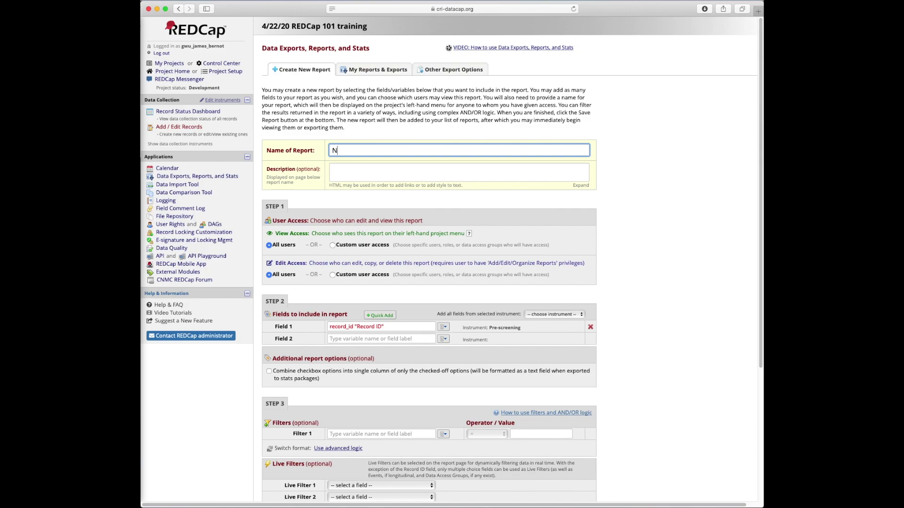
{"action": "type", "text": "ew enrolle"}
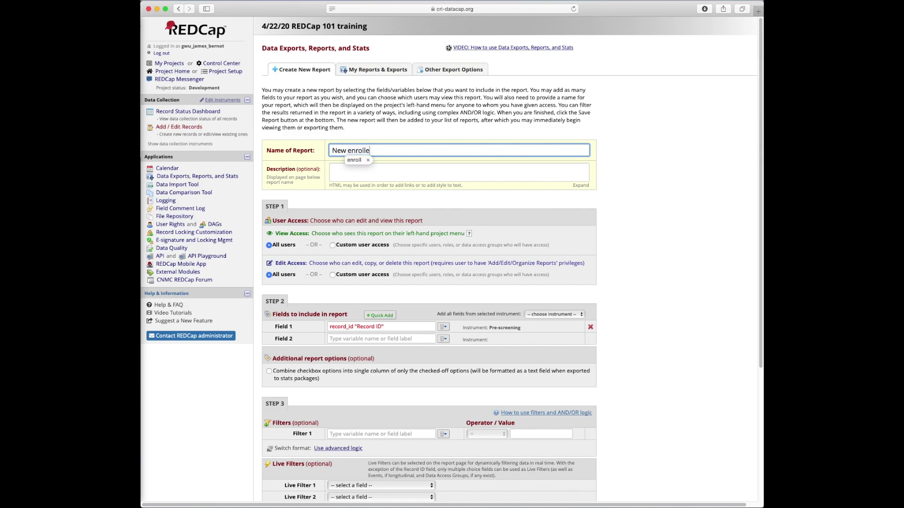
{"action": "key", "text": "BackSpace"}
{"action": "type", "text": "ments"}
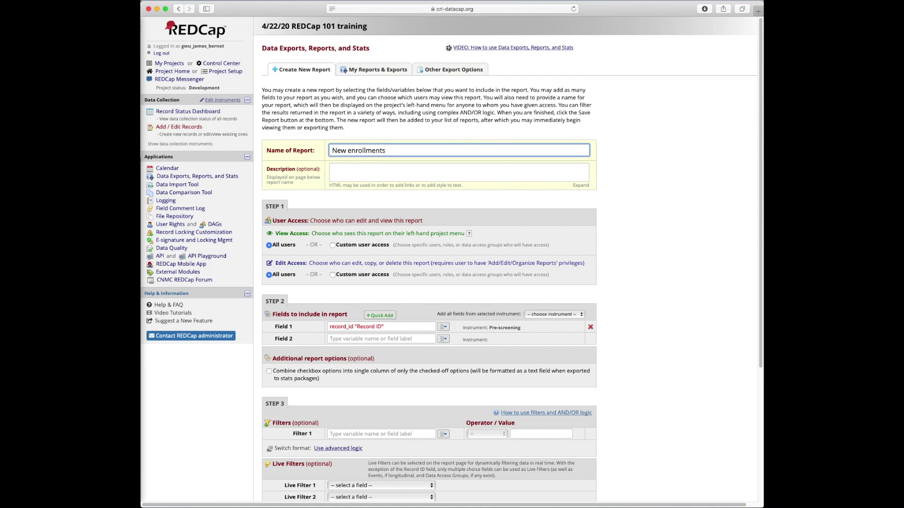
{"action": "type", "text": "April 2020"}
{"action": "left_click", "coordinate": [646, 167]}
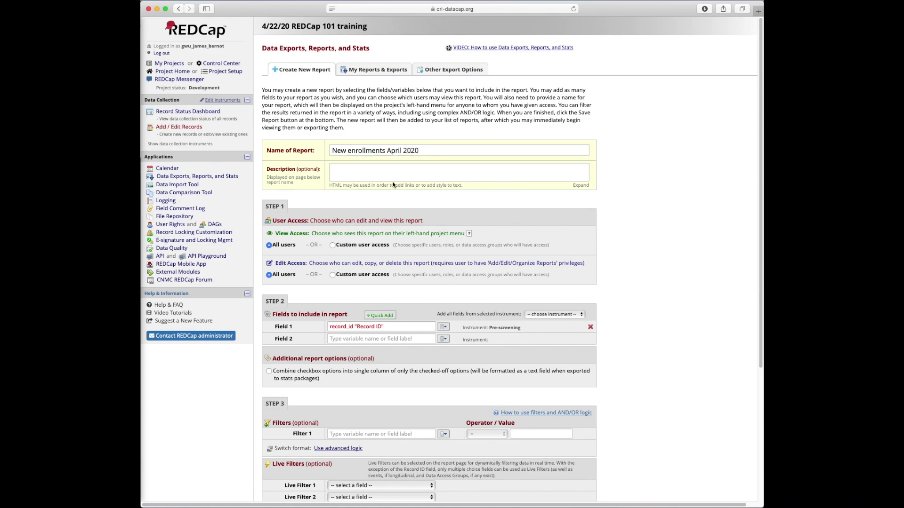
{"action": "scroll", "coordinate": [317, 243], "scroll_direction": "down", "scroll_amount": 2}
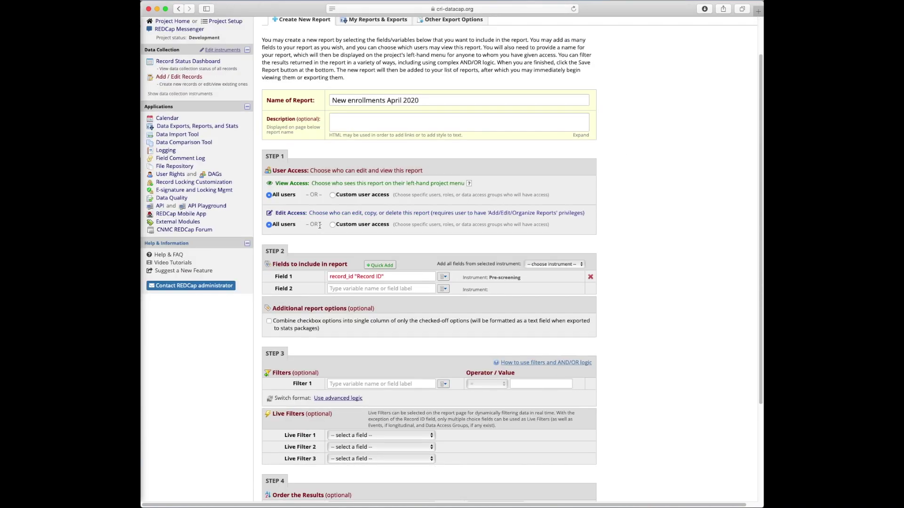
{"action": "left_click", "coordinate": [386, 265]}
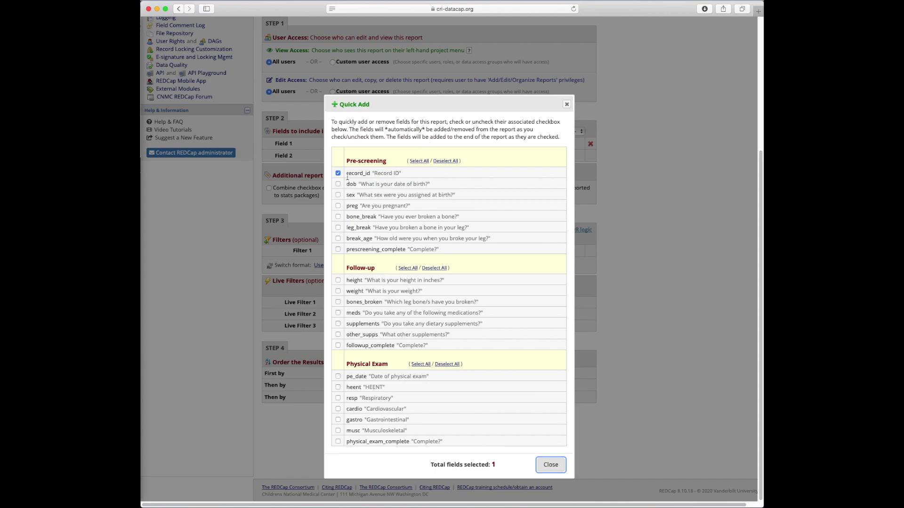
Add dob, sex, break_age, height and weight to the report alongside record_id
{"action": "left_click", "coordinate": [337, 184]}
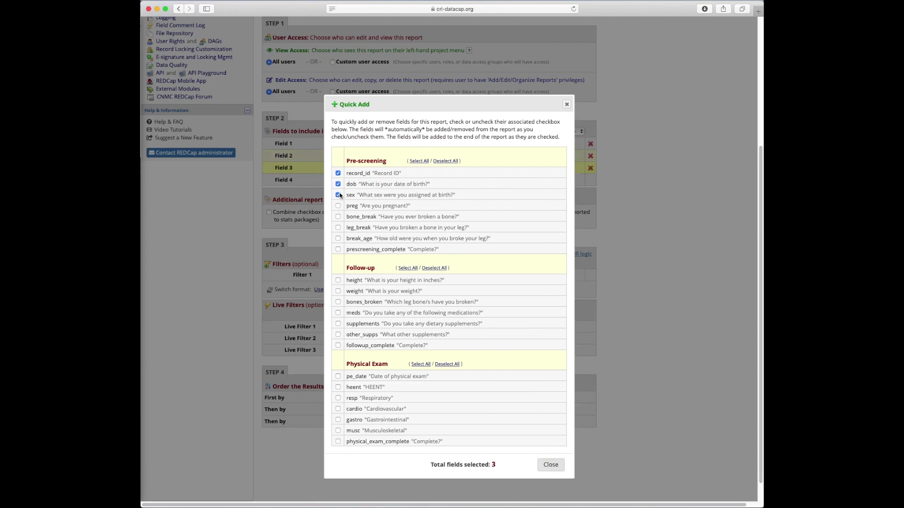
{"action": "left_click", "coordinate": [338, 184]}
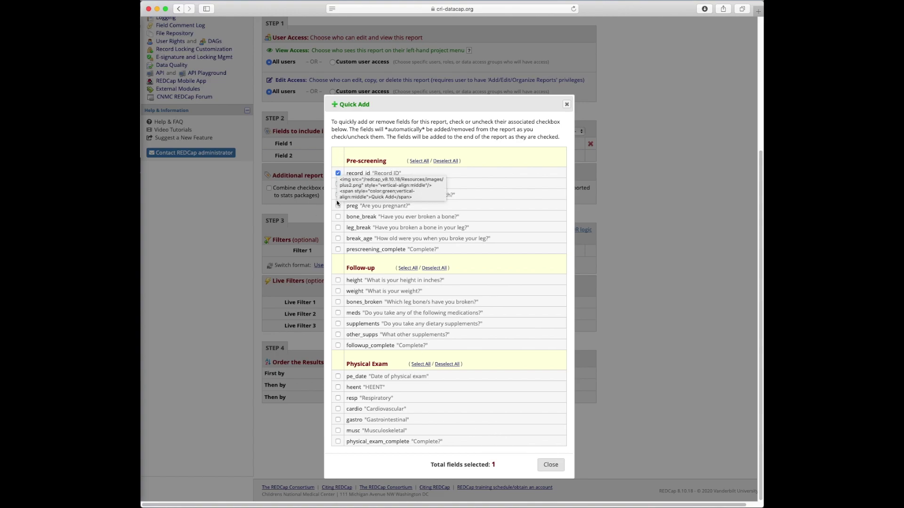
{"action": "left_click", "coordinate": [337, 184]}
{"action": "left_click", "coordinate": [338, 195]}
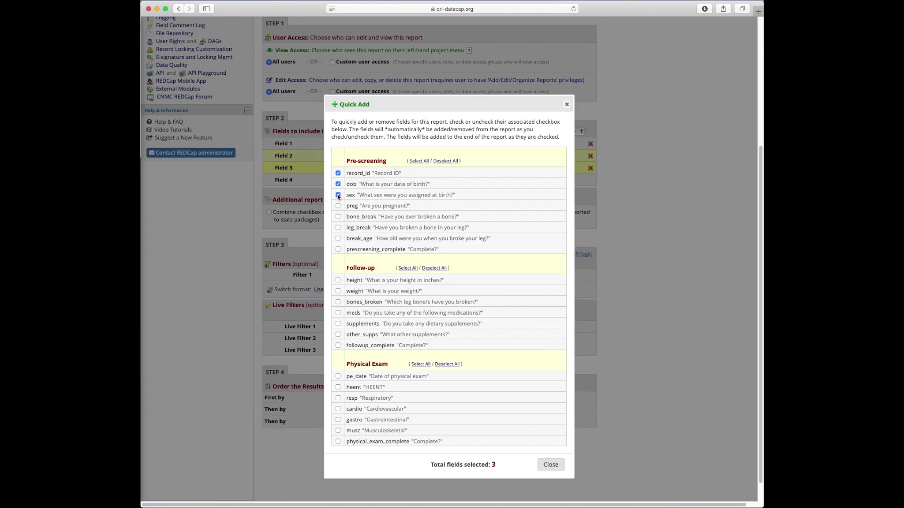
{"action": "left_click", "coordinate": [338, 238]}
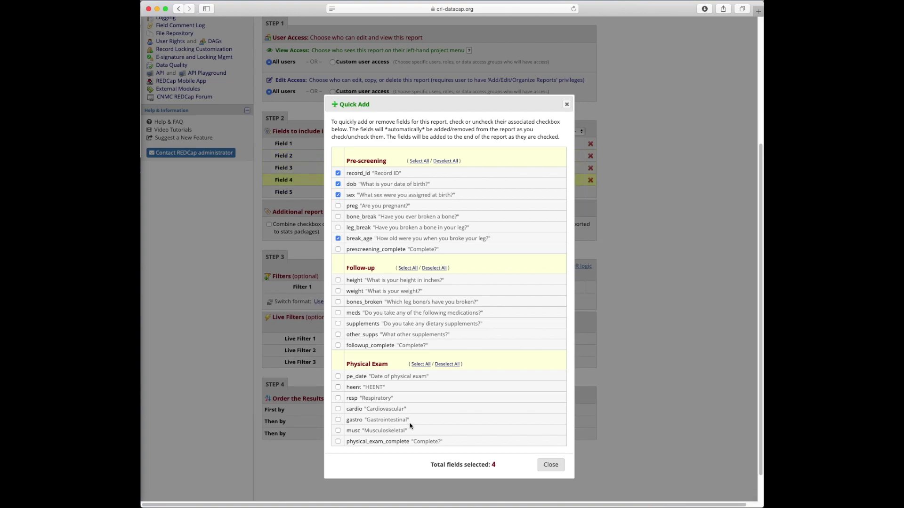
{"action": "left_click", "coordinate": [338, 280]}
{"action": "left_click", "coordinate": [338, 291]}
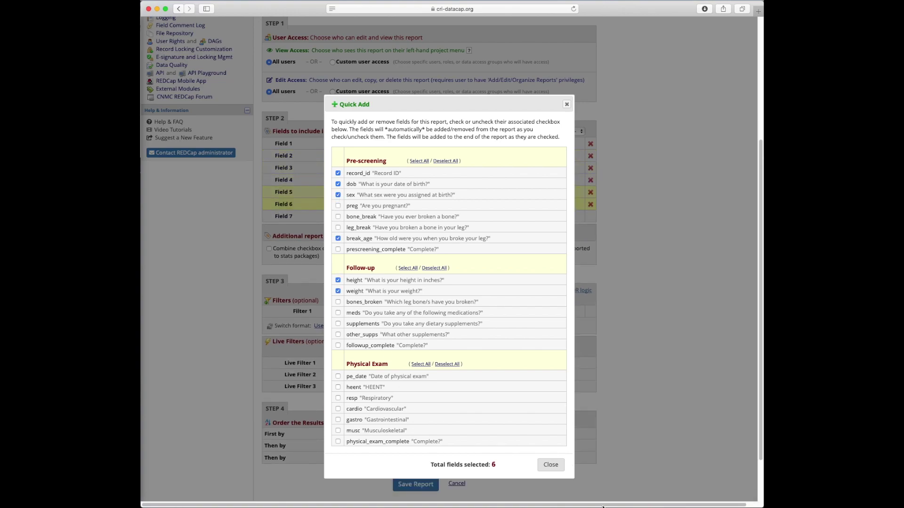
{"action": "left_click", "coordinate": [551, 465]}
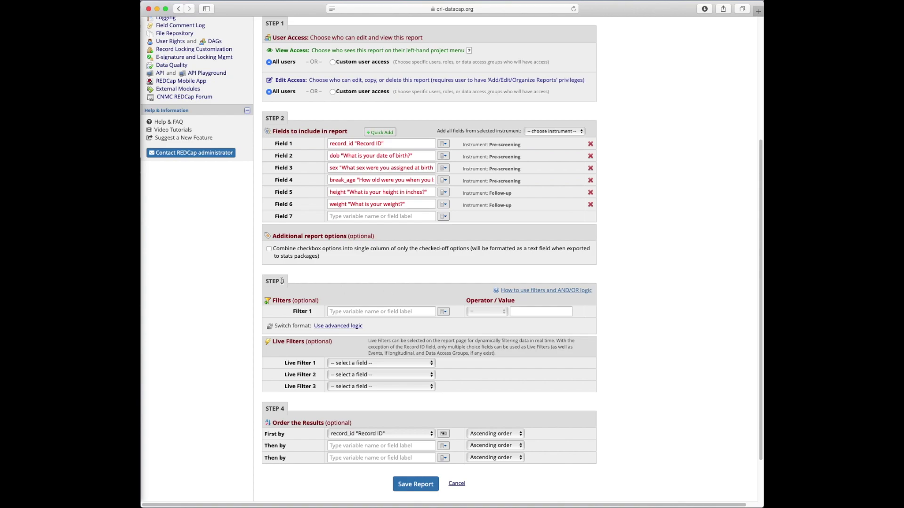
Filter the report to physical exam dates after 04-01-2020, then save and view it
{"action": "scroll", "coordinate": [392, 273], "scroll_direction": "up", "scroll_amount": 5}
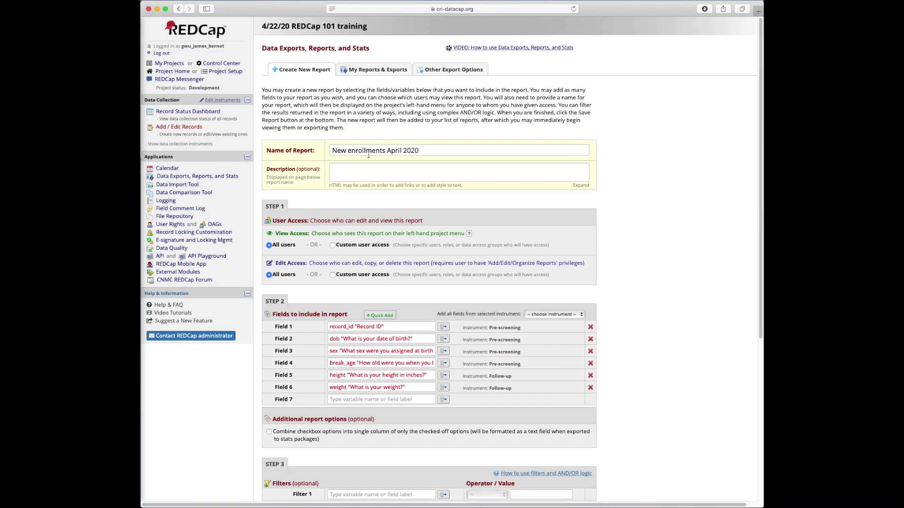
{"action": "scroll", "coordinate": [460, 356], "scroll_direction": "down", "scroll_amount": 7}
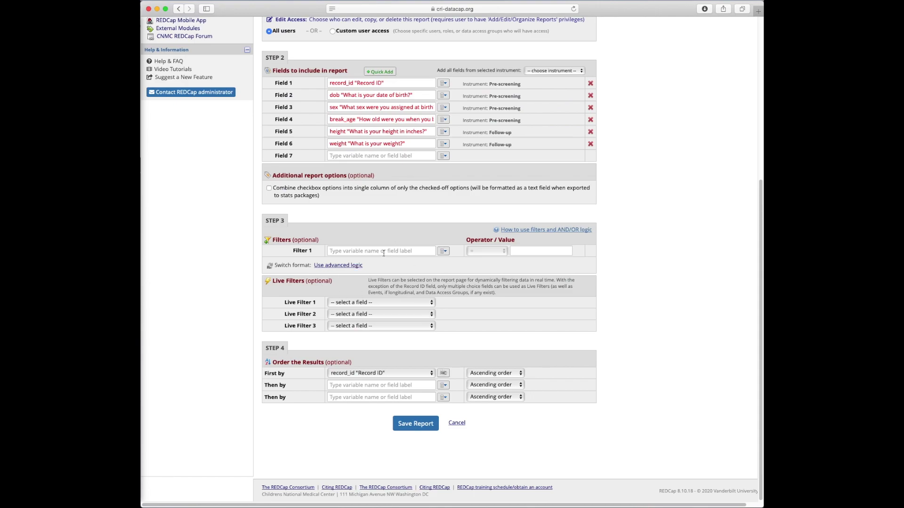
{"action": "left_click", "coordinate": [384, 252]}
{"action": "left_click", "coordinate": [444, 251]}
{"action": "left_click", "coordinate": [426, 251]}
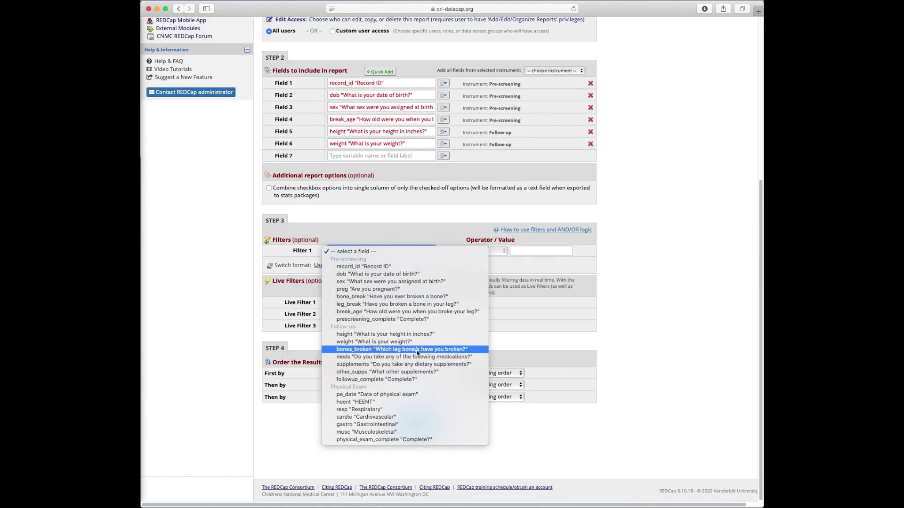
{"action": "left_click", "coordinate": [380, 394]}
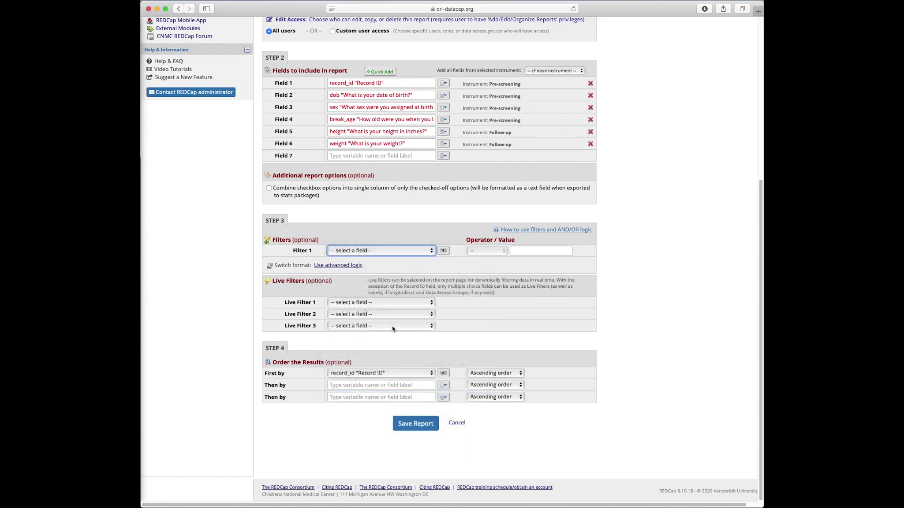
{"action": "left_click", "coordinate": [501, 252]}
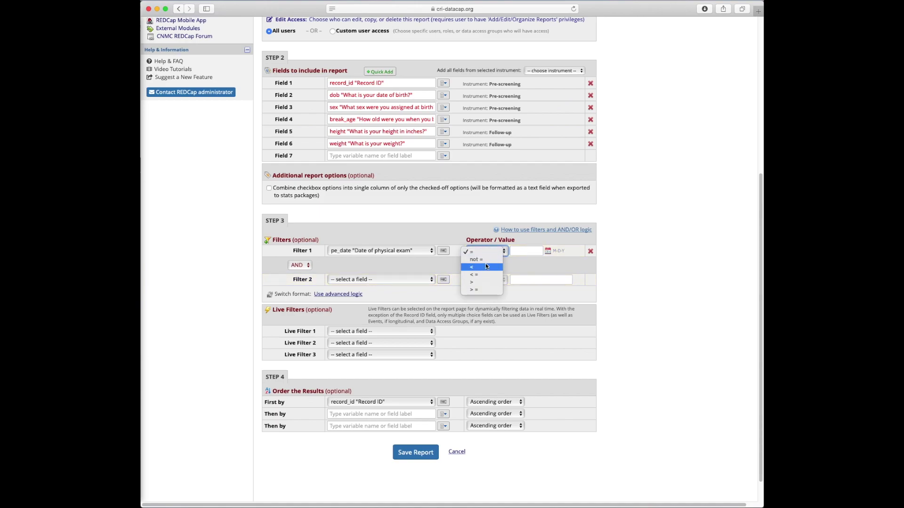
{"action": "left_click", "coordinate": [475, 283]}
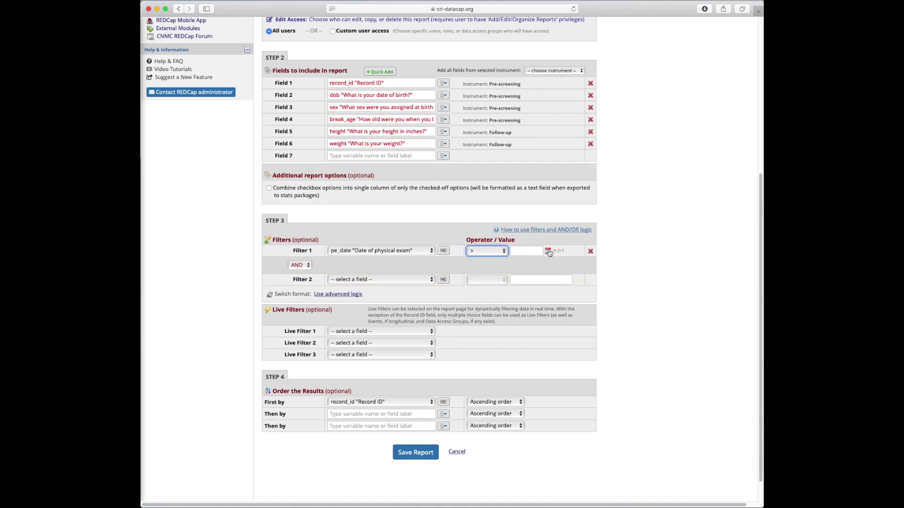
{"action": "left_click", "coordinate": [526, 251]}
{"action": "left_click", "coordinate": [565, 292]}
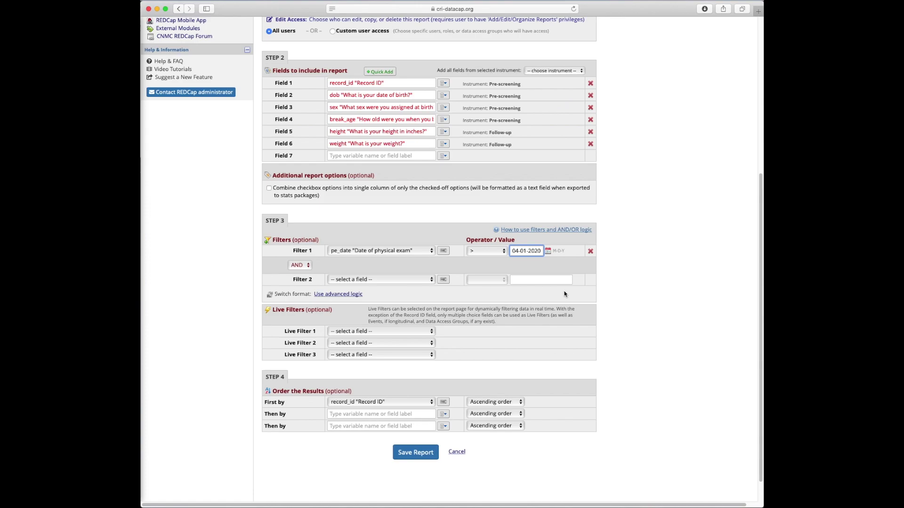
{"action": "left_click", "coordinate": [416, 452]}
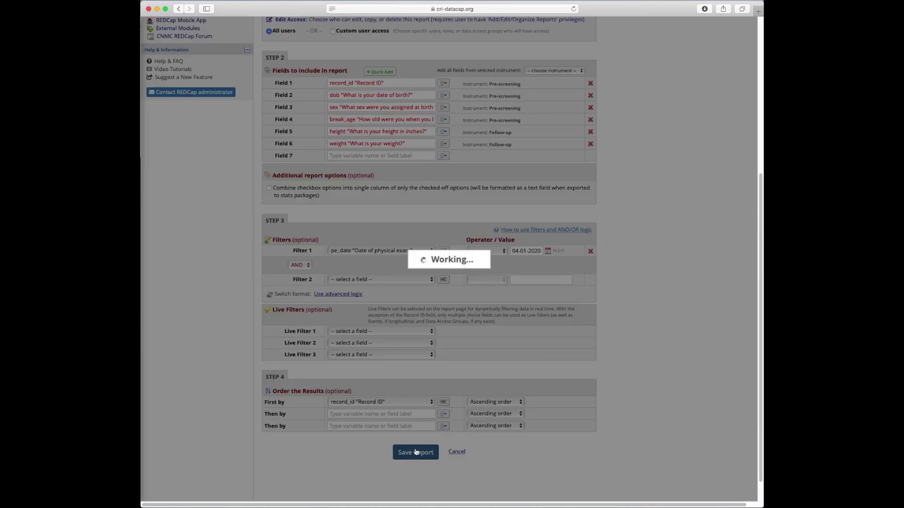
{"action": "left_click", "coordinate": [372, 276]}
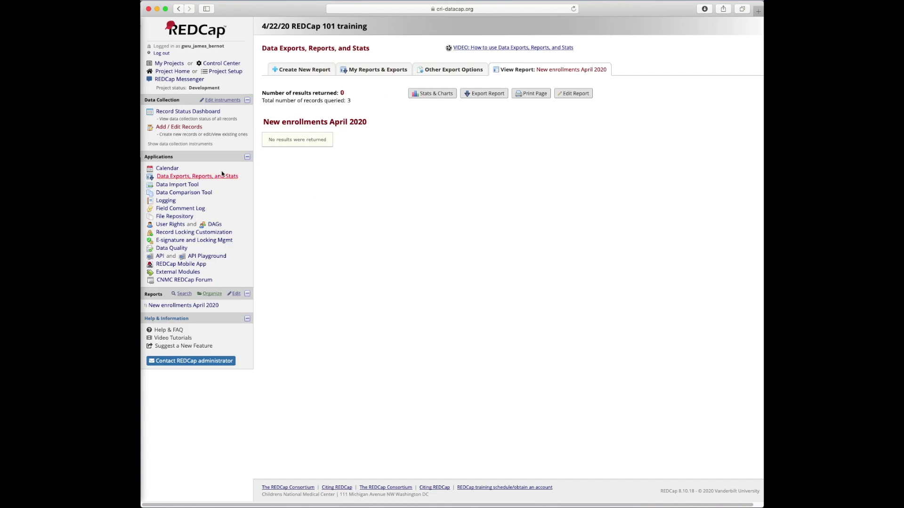
Open record 1's Physical Exam form from the Record Status Dashboard and date it today
{"action": "left_click", "coordinate": [180, 128]}
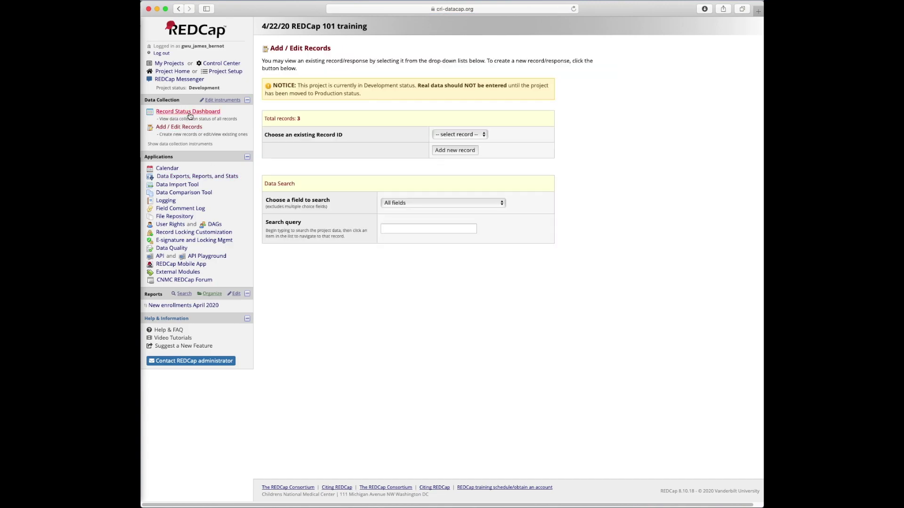
{"action": "left_click", "coordinate": [190, 114]}
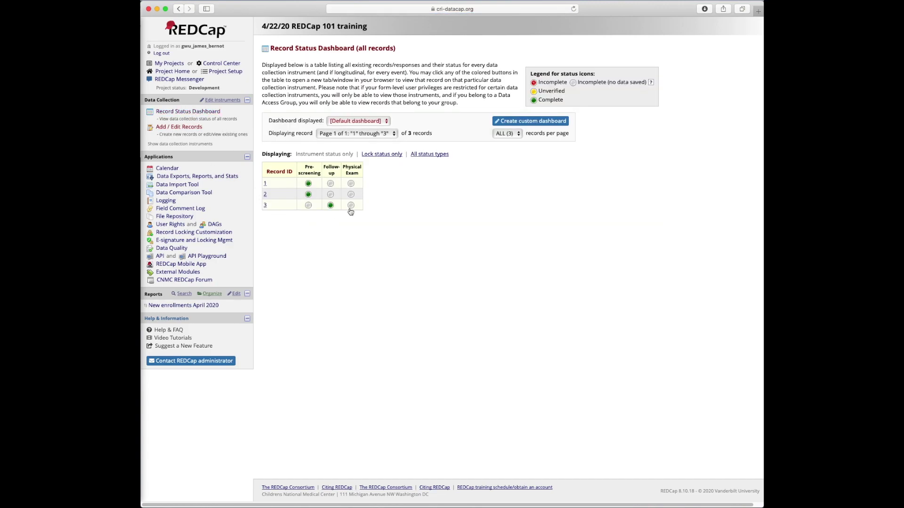
{"action": "left_click", "coordinate": [350, 183]}
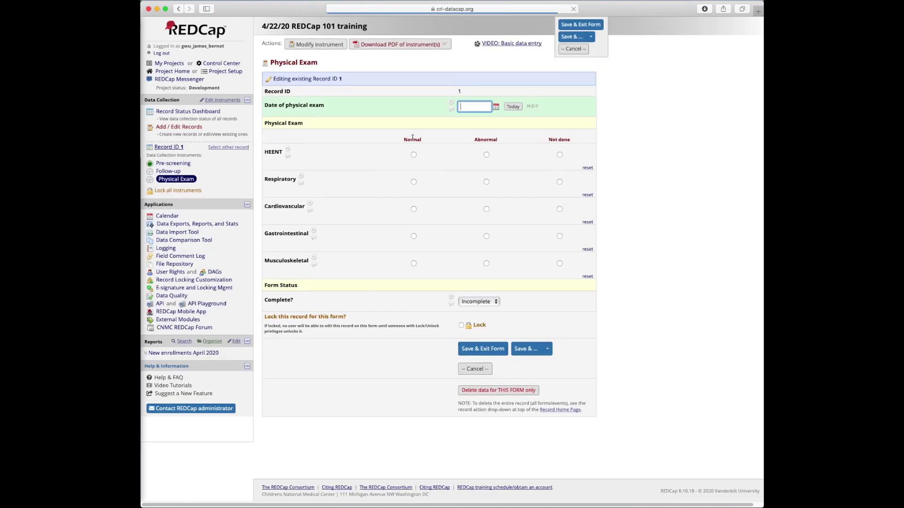
{"action": "left_click", "coordinate": [512, 107]}
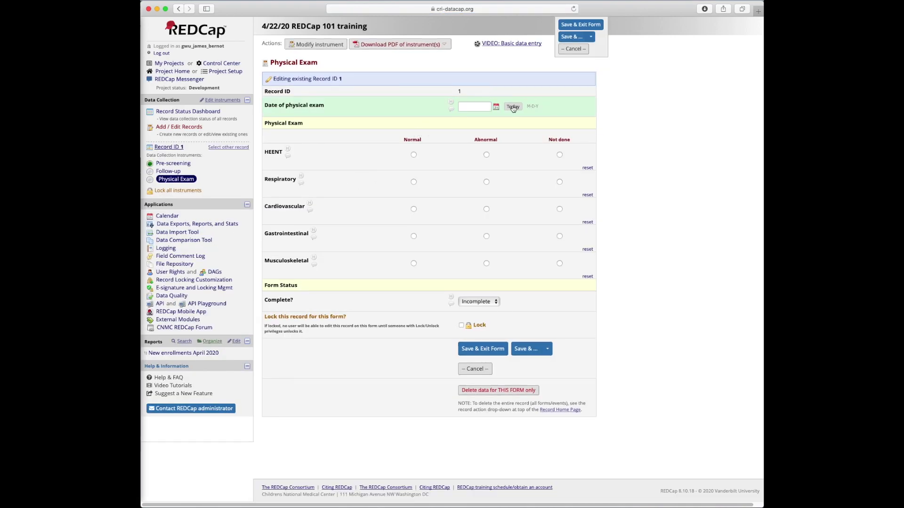
Mark HEENT through Musculoskeletal as Normal, set the form Complete, and save it
{"action": "left_click", "coordinate": [414, 154]}
{"action": "left_click", "coordinate": [413, 182]}
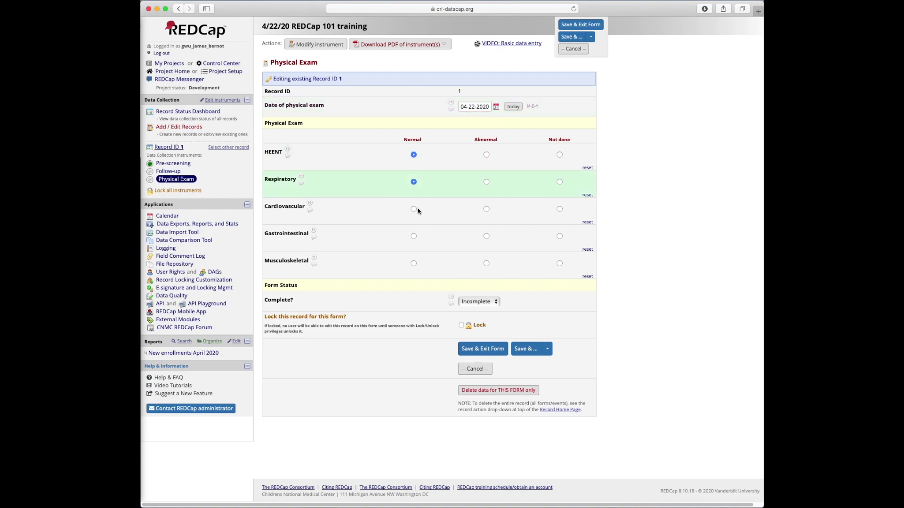
{"action": "left_click", "coordinate": [413, 209]}
{"action": "left_click", "coordinate": [413, 236]}
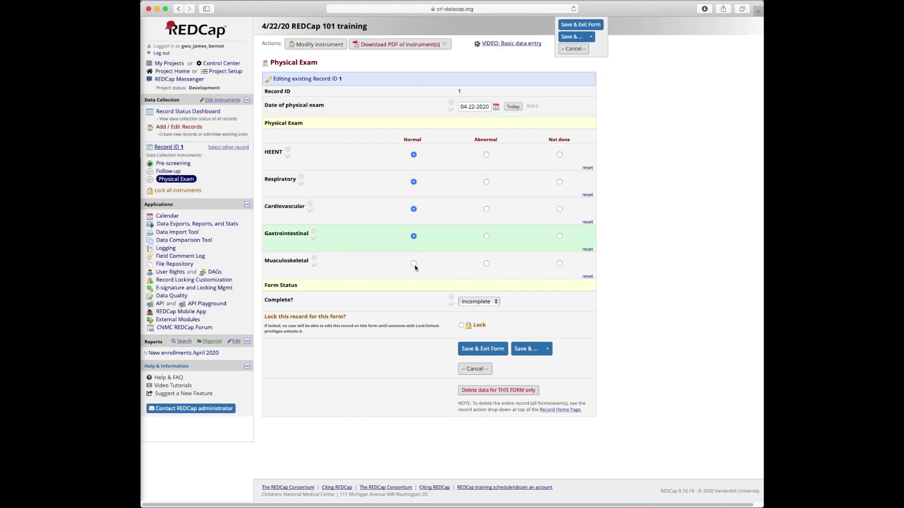
{"action": "left_click", "coordinate": [414, 264]}
{"action": "left_click", "coordinate": [479, 301]}
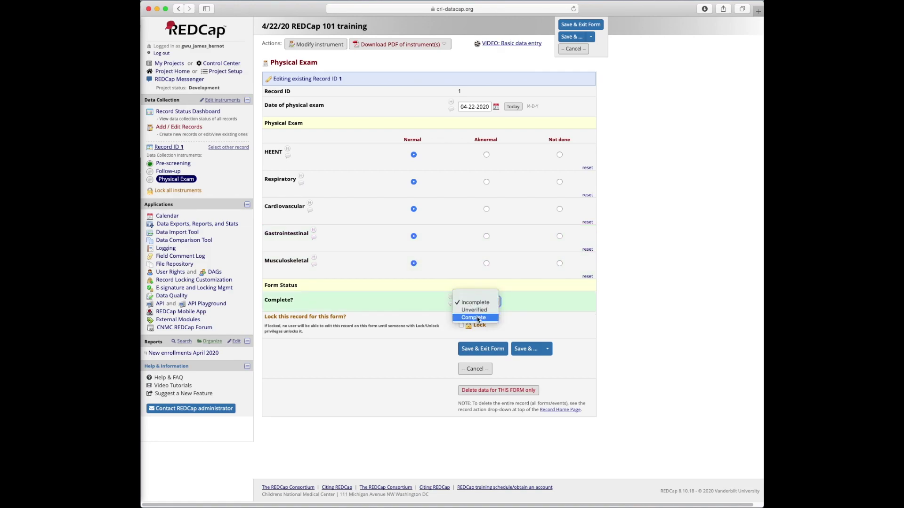
{"action": "left_click", "coordinate": [475, 316]}
{"action": "left_click", "coordinate": [485, 349]}
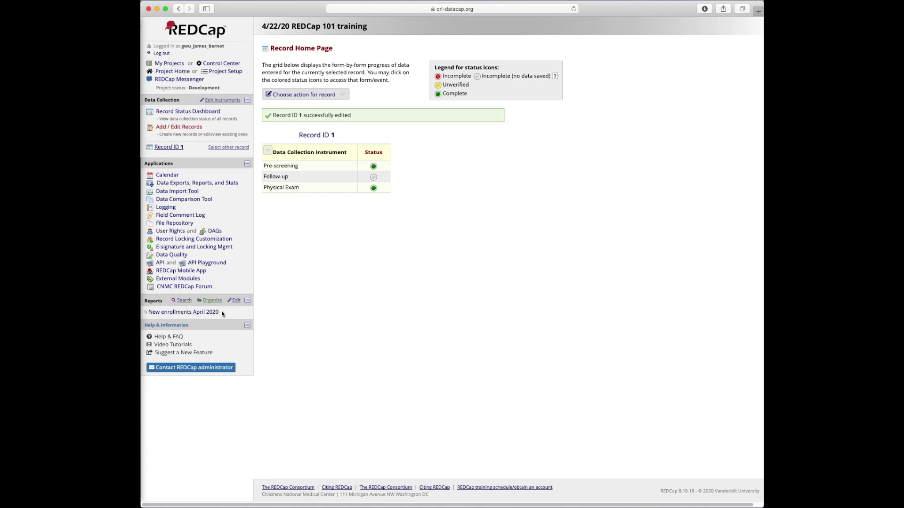
Open the New enrollments April 2020 report, which now lists only record 1
{"action": "left_click", "coordinate": [166, 313]}
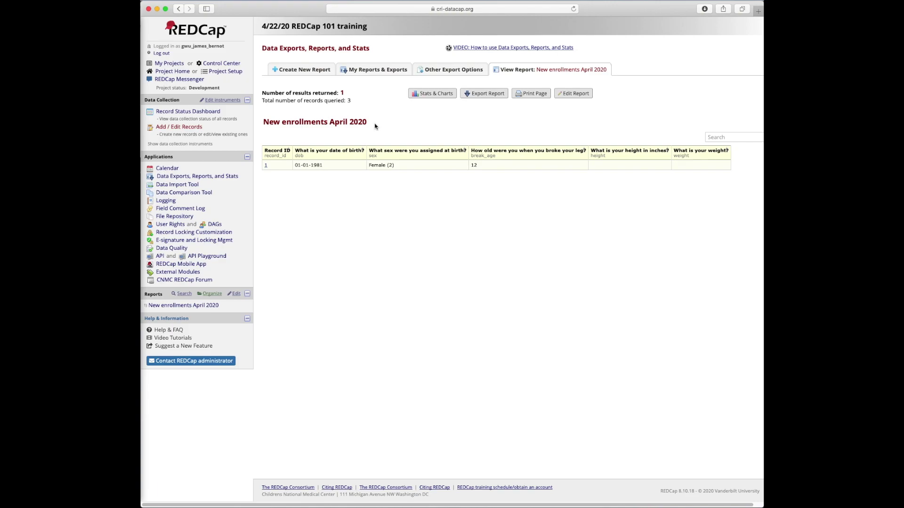
{"action": "left_click", "coordinate": [306, 70]}
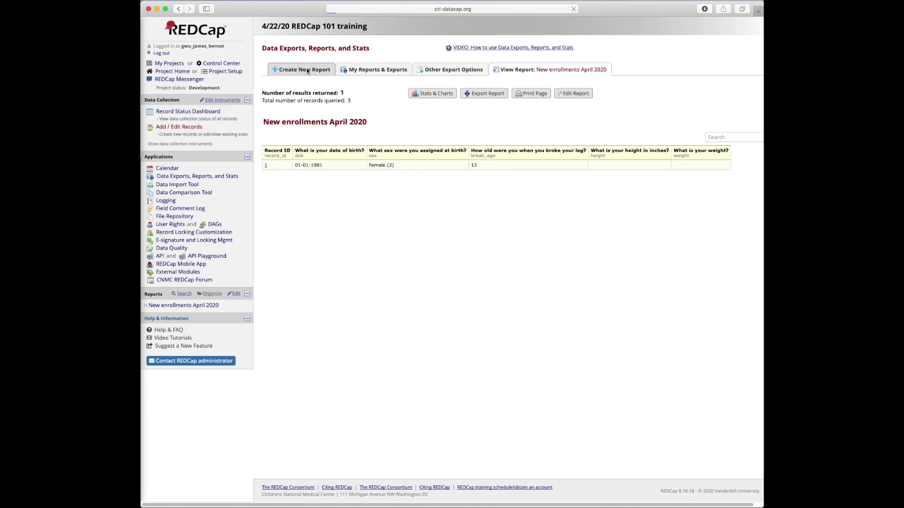
{"action": "scroll", "coordinate": [414, 380], "scroll_direction": "down", "scroll_amount": 5}
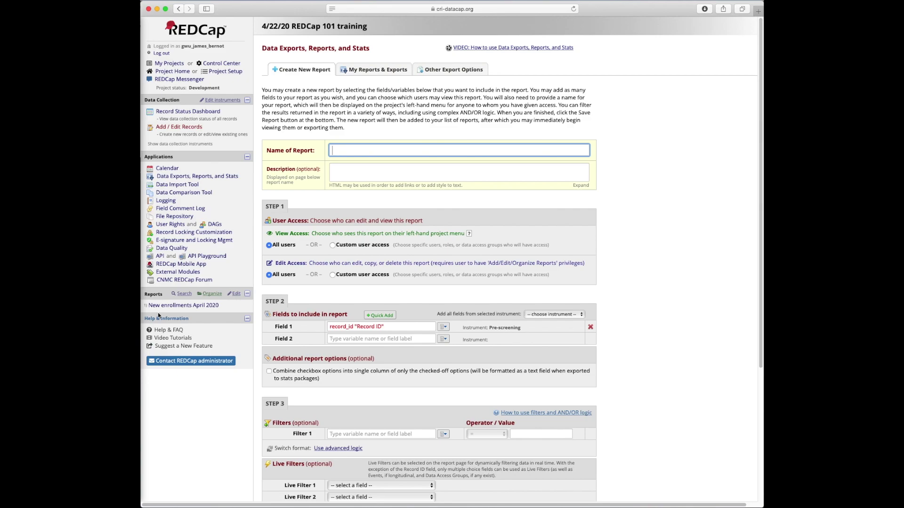
{"action": "scroll", "coordinate": [346, 328], "scroll_direction": "down", "scroll_amount": 5}
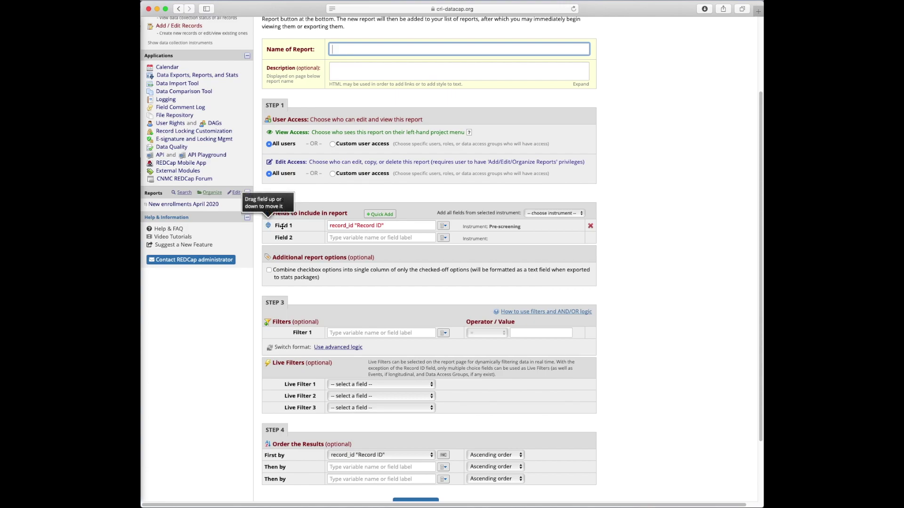
{"action": "scroll", "coordinate": [315, 247], "scroll_direction": "down", "scroll_amount": 1}
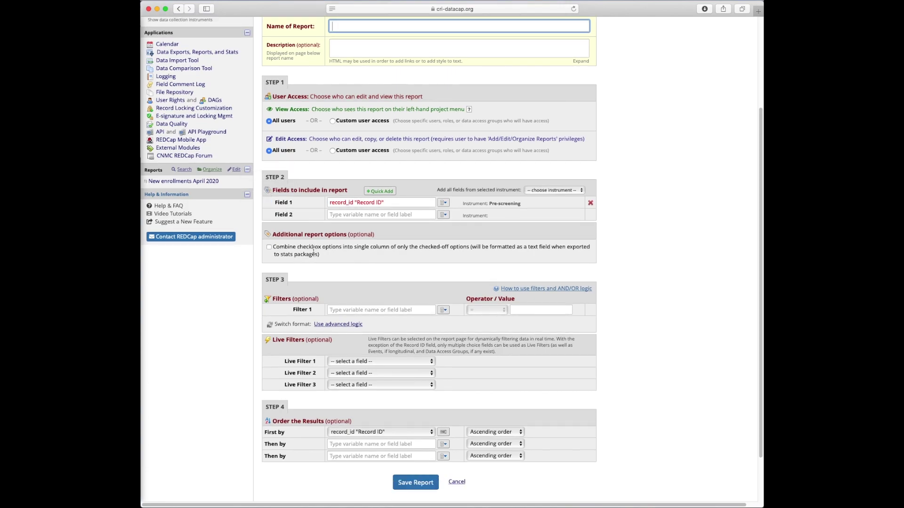
{"action": "left_click", "coordinate": [412, 311]}
{"action": "left_click", "coordinate": [444, 310]}
{"action": "left_click", "coordinate": [429, 310]}
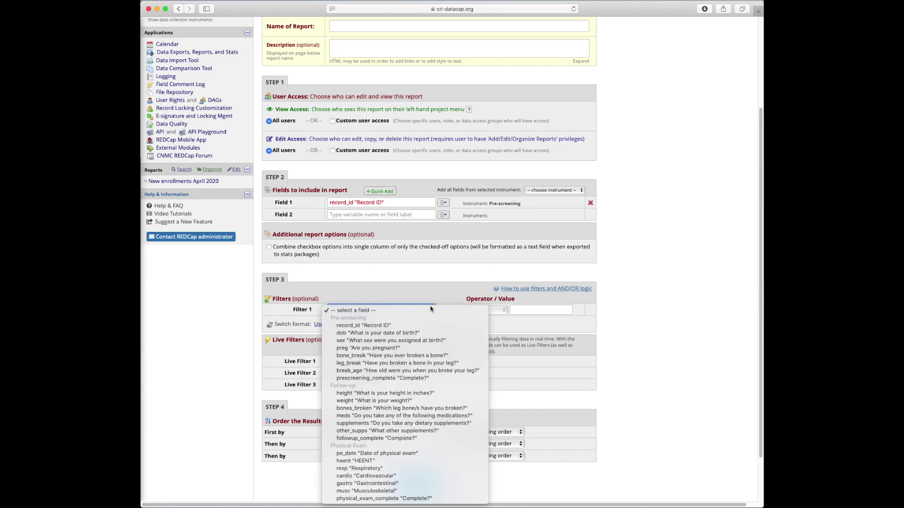
{"action": "left_click", "coordinate": [398, 348]}
{"action": "left_click", "coordinate": [494, 310]}
{"action": "left_click", "coordinate": [483, 313]}
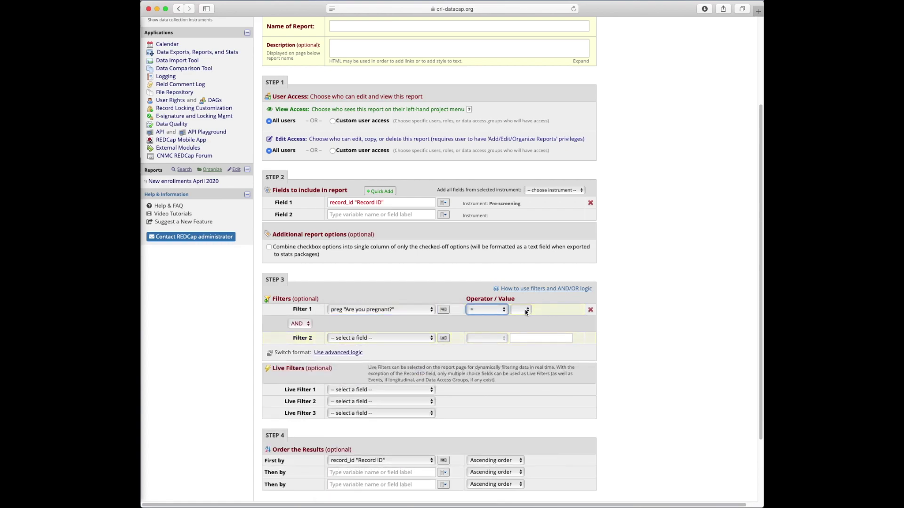
{"action": "left_click", "coordinate": [520, 309]}
{"action": "left_click", "coordinate": [520, 318]}
{"action": "scroll", "coordinate": [527, 344], "scroll_direction": "up", "scroll_amount": 3}
{"action": "scroll", "coordinate": [470, 332], "scroll_direction": "down", "scroll_amount": 2}
{"action": "scroll", "coordinate": [439, 333], "scroll_direction": "down", "scroll_amount": 4}
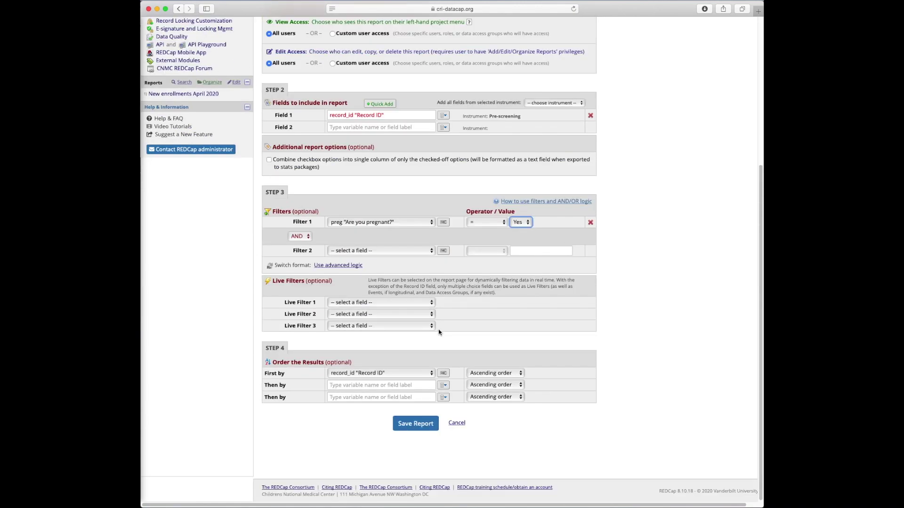
{"action": "left_click", "coordinate": [458, 424]}
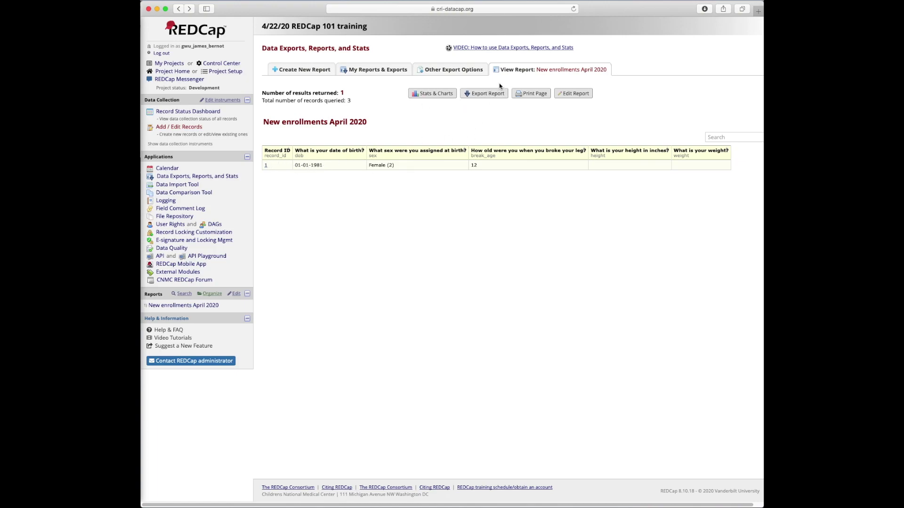
Open the export settings for New enrollments April 2020 to see CSV, SPSS, SAS, R, Stata and ODM formats
{"action": "left_click", "coordinate": [473, 98]}
{"action": "scroll", "coordinate": [342, 221], "scroll_direction": "right", "scroll_amount": 1}
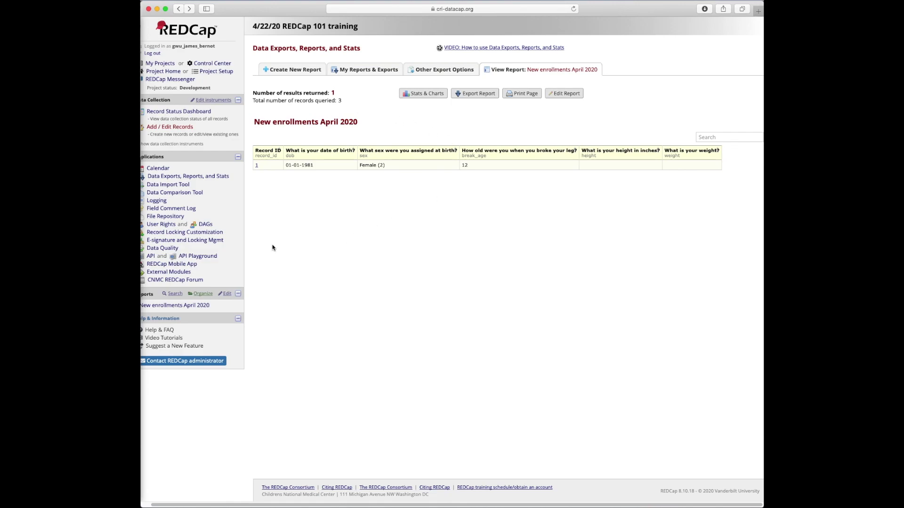
{"action": "scroll", "coordinate": [442, 256], "scroll_direction": "left", "scroll_amount": 1}
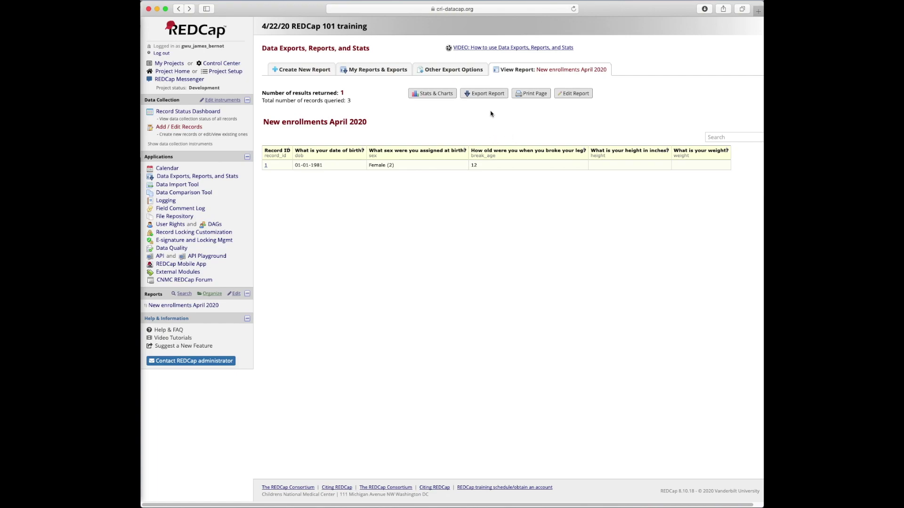
{"action": "left_click", "coordinate": [497, 96]}
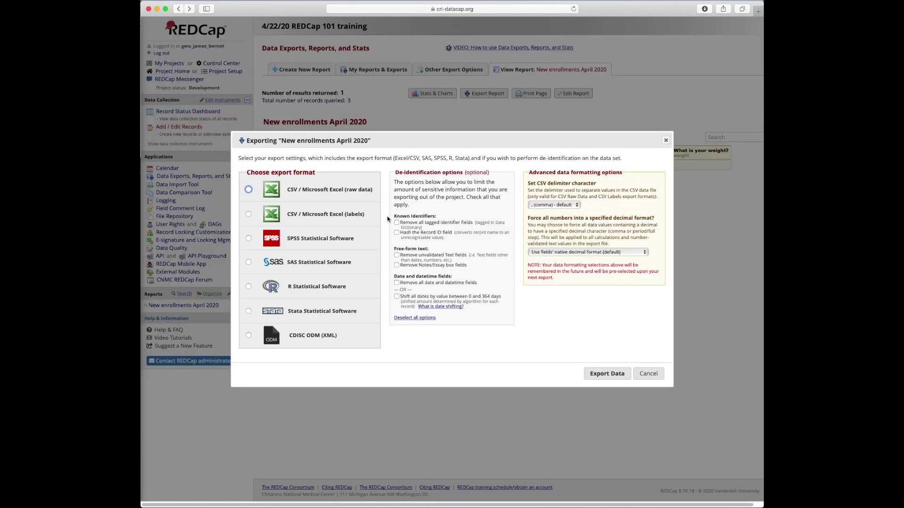
Cancel the export settings to return to the one-record New enrollments April 2020 report
{"action": "left_click", "coordinate": [650, 374]}
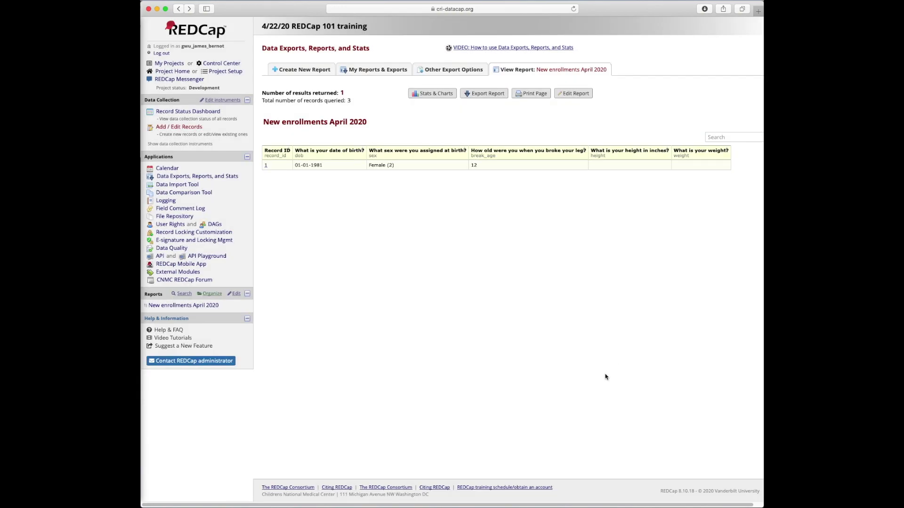